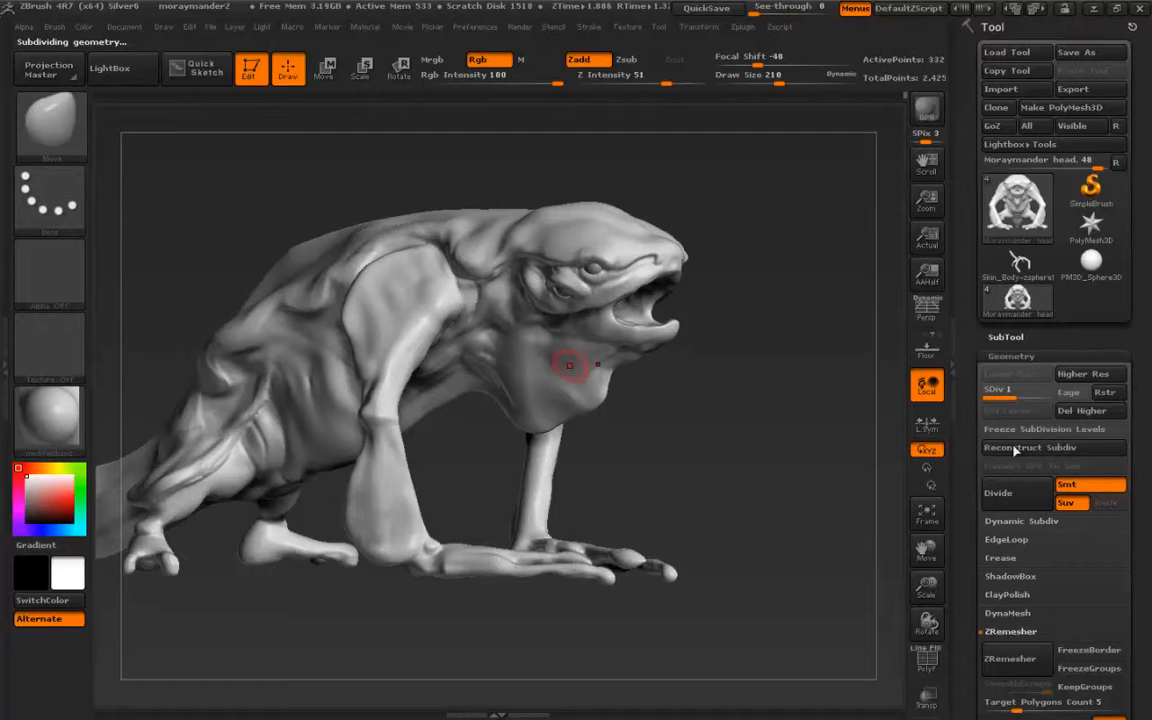
# Step the creature body between subdivision levels 1 and 2, and freeze its subdivision levels at level 1.
pyautogui.click(1045, 429)
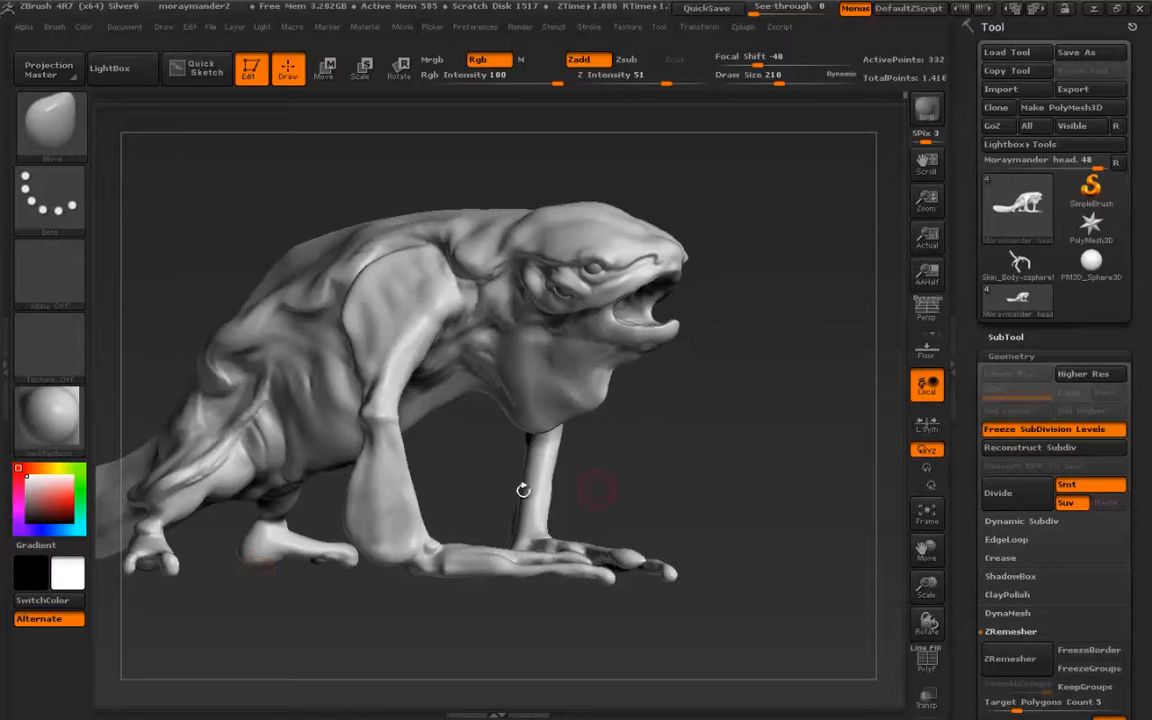
pyautogui.moveTo(382, 586); pyautogui.dragTo(450, 604)
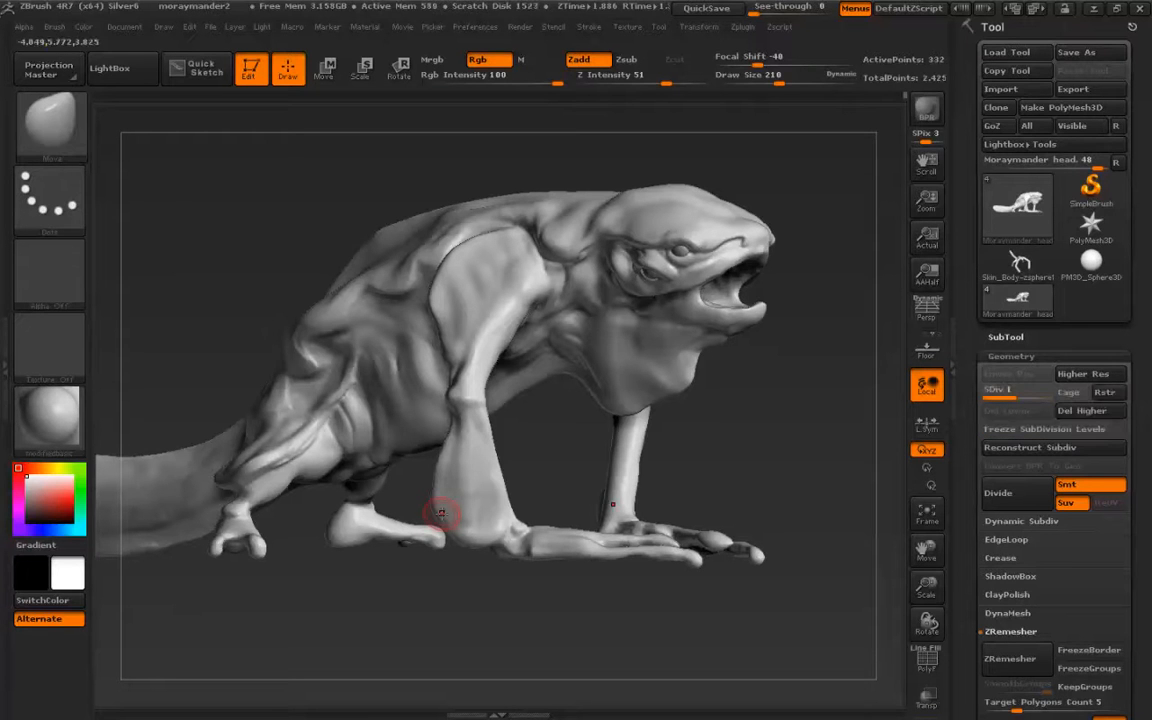
pyautogui.hotkey('shift', 'd')
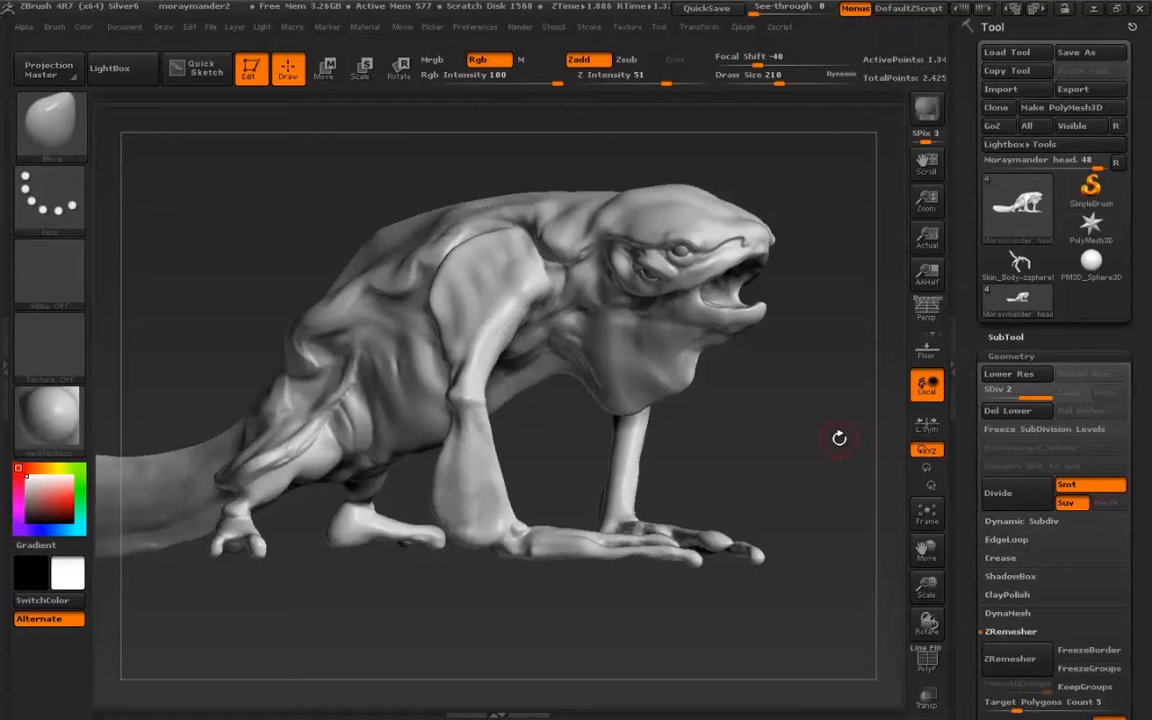
pyautogui.hotkey('shift', 'd')
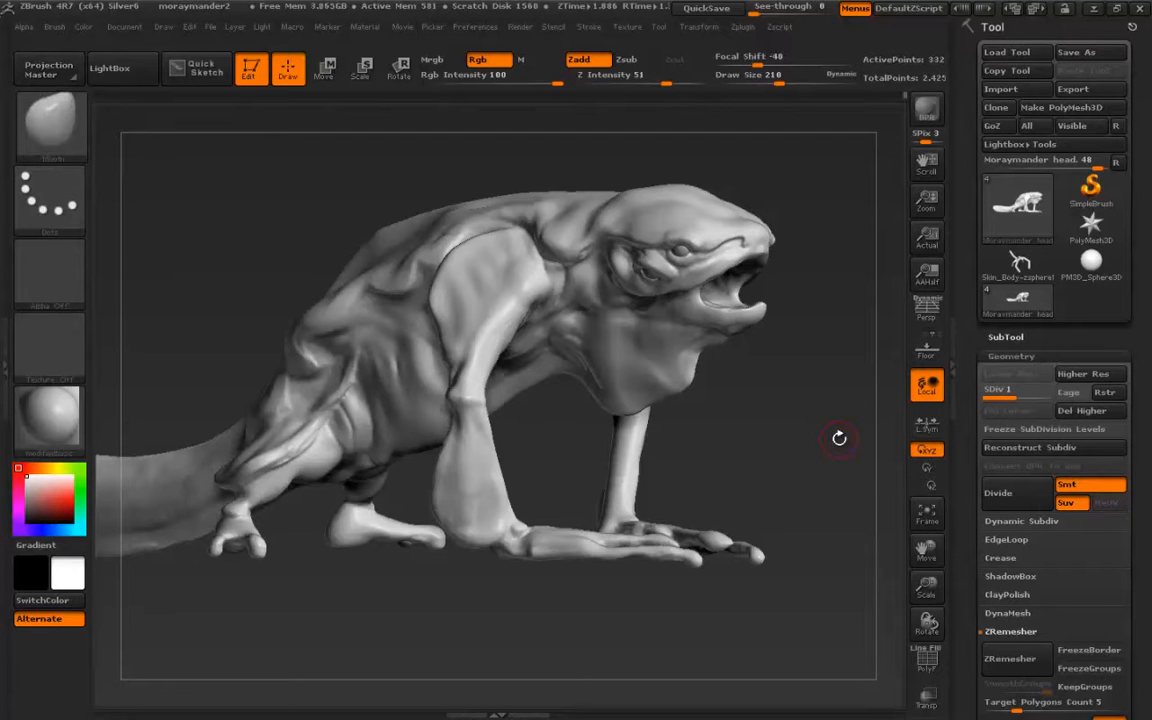
pyautogui.click(1007, 432)
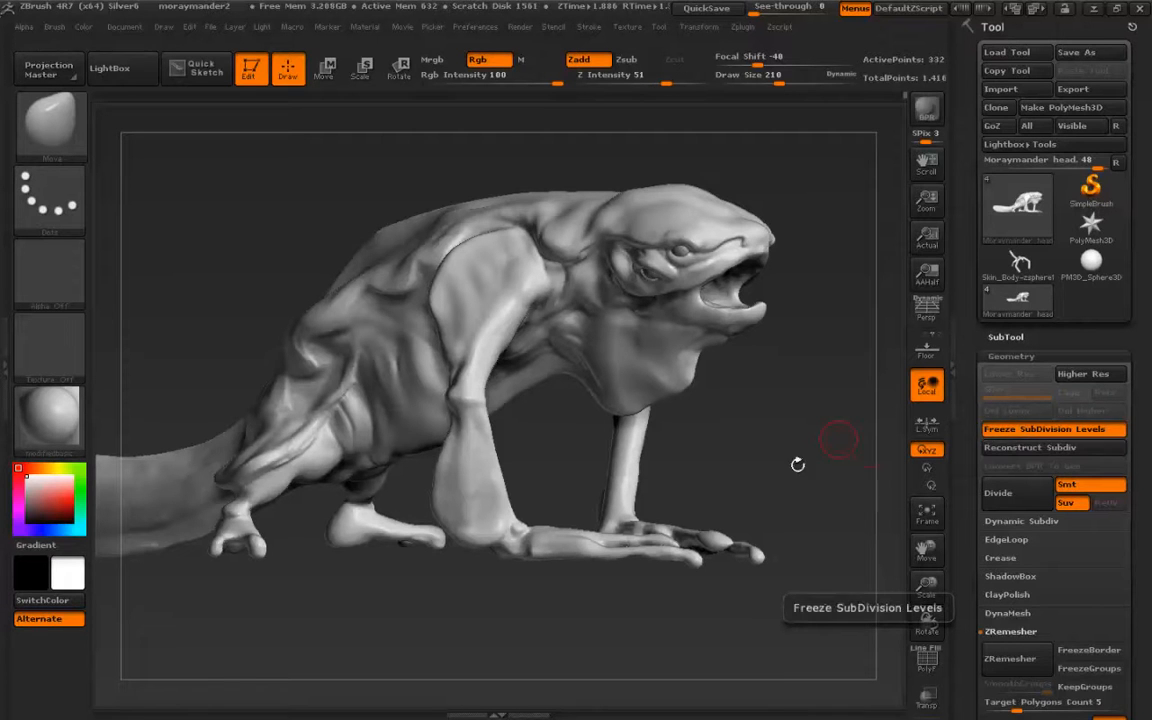
pyautogui.moveTo(293, 563); pyautogui.dragTo(269, 581)
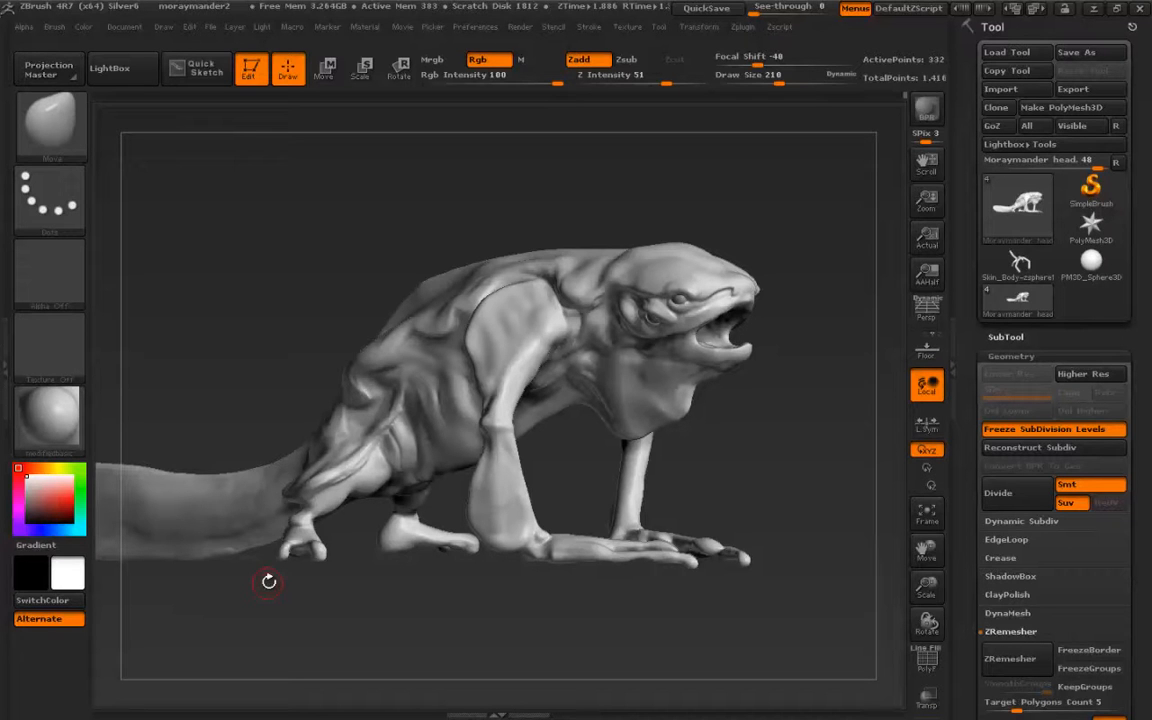
# Quick-save the project and enter 600 in the QuickSave preferences.
pyautogui.hotkey('ctrl', 's')
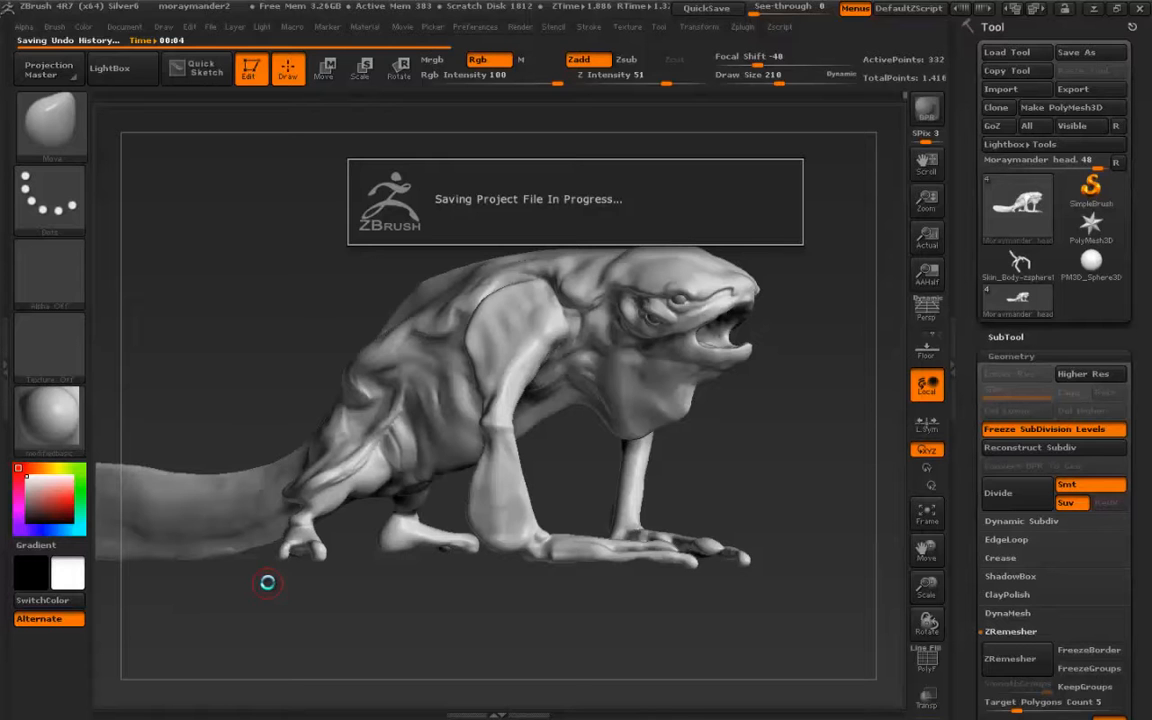
pyautogui.click(475, 27)
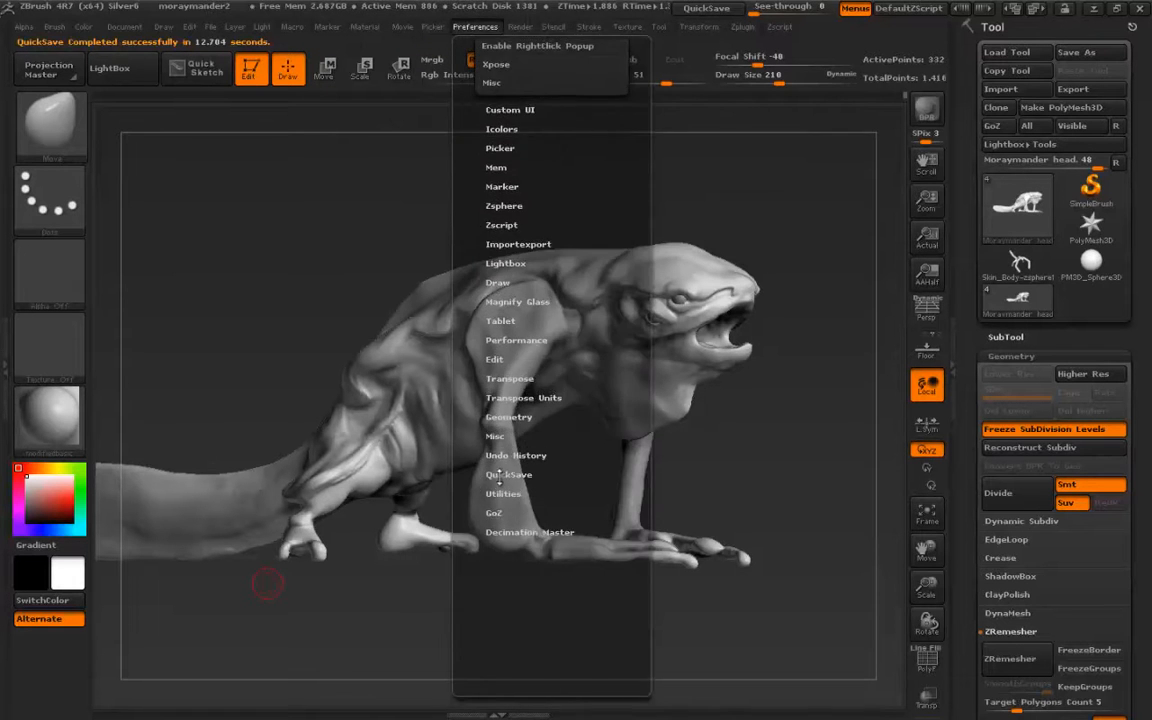
pyautogui.click(498, 477)
pyautogui.click(464, 30)
pyautogui.click(505, 541)
pyautogui.write('600')
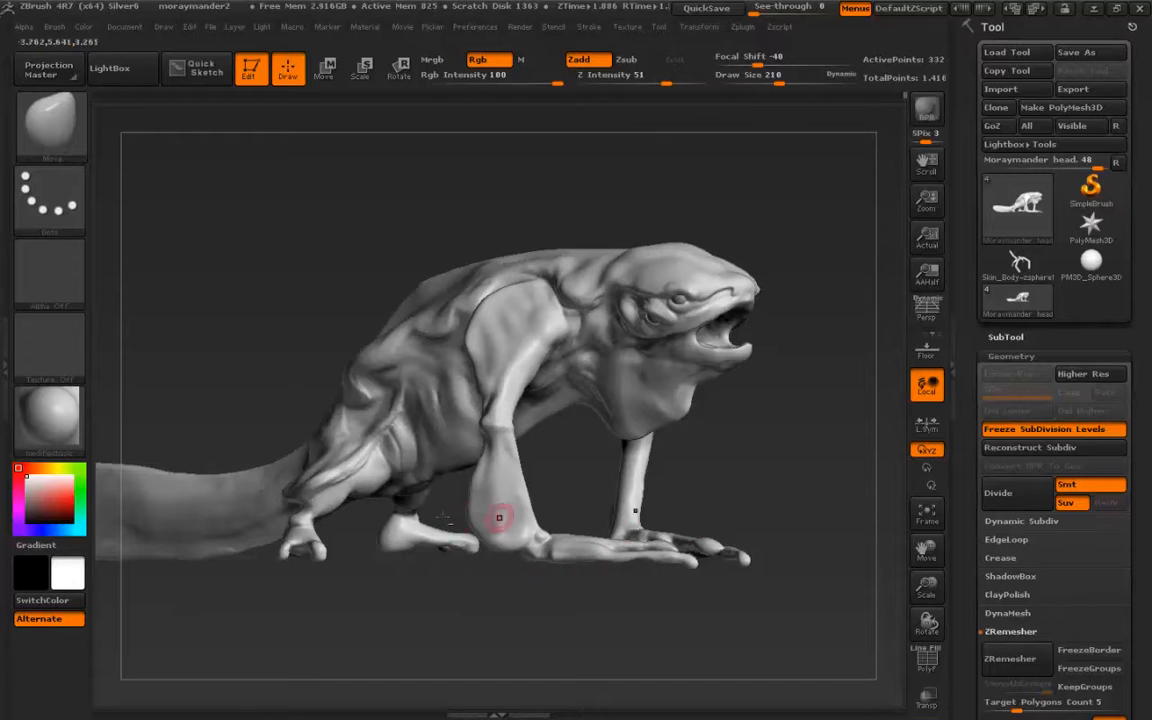
# Remesh the creature body with DynaMesh at resolution 32 while its subdivision levels are frozen.
pyautogui.moveTo(425, 522); pyautogui.dragTo(483, 535)
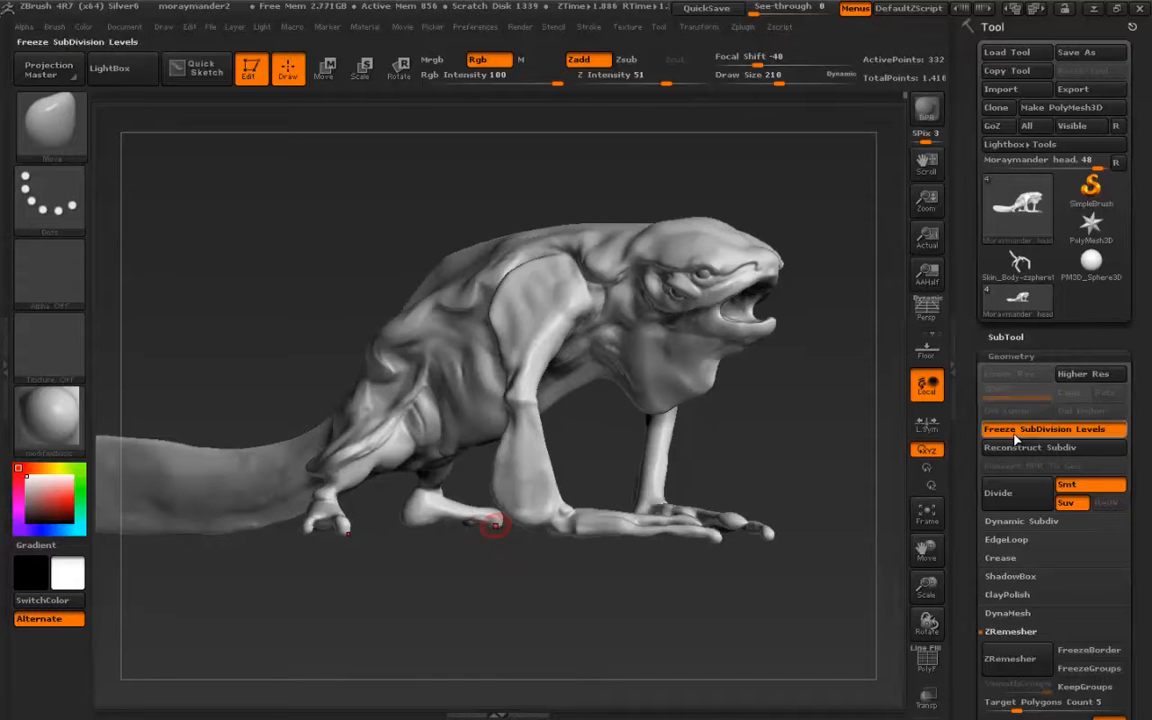
pyautogui.click(996, 615)
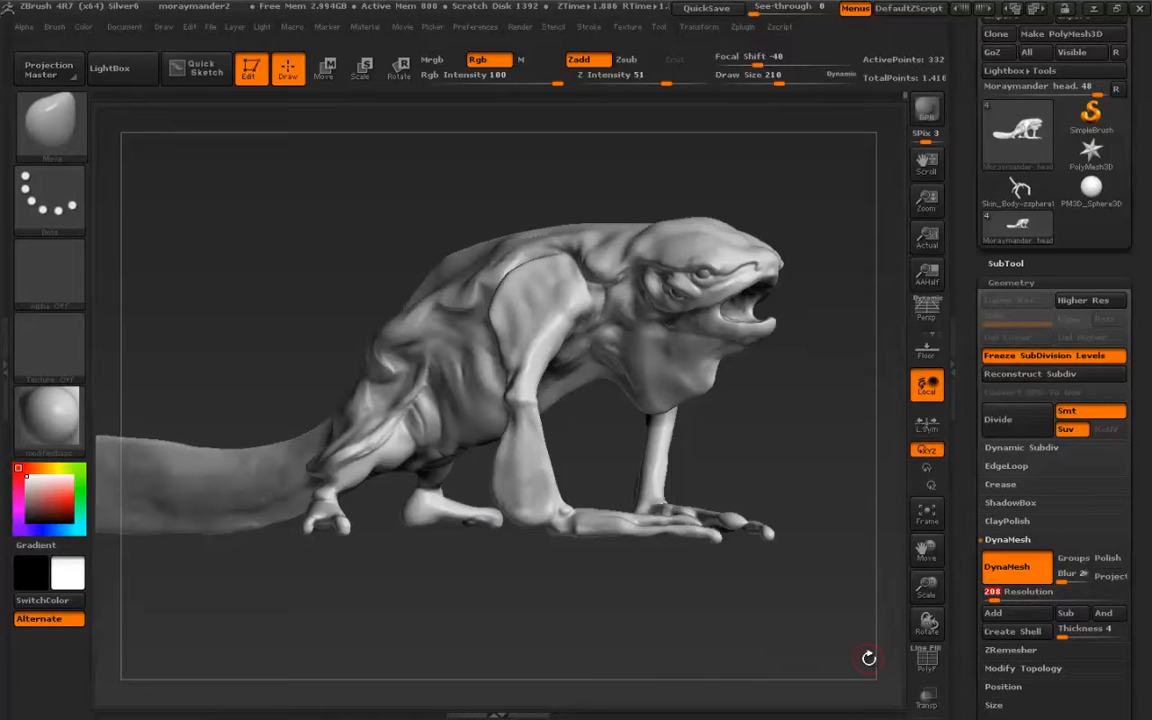
pyautogui.write('32')
pyautogui.press('Return')
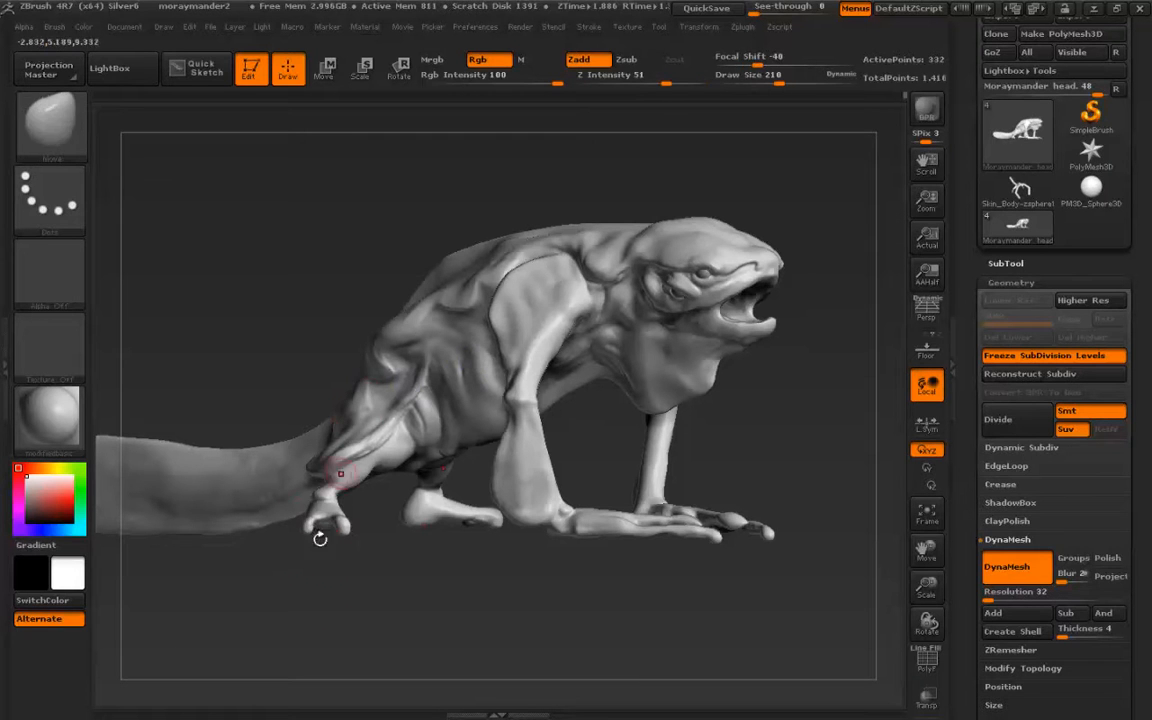
pyautogui.keyDown('ctrl'); pyautogui.moveTo(432, 577); pyautogui.dragTo(347, 628); pyautogui.keyUp('ctrl')
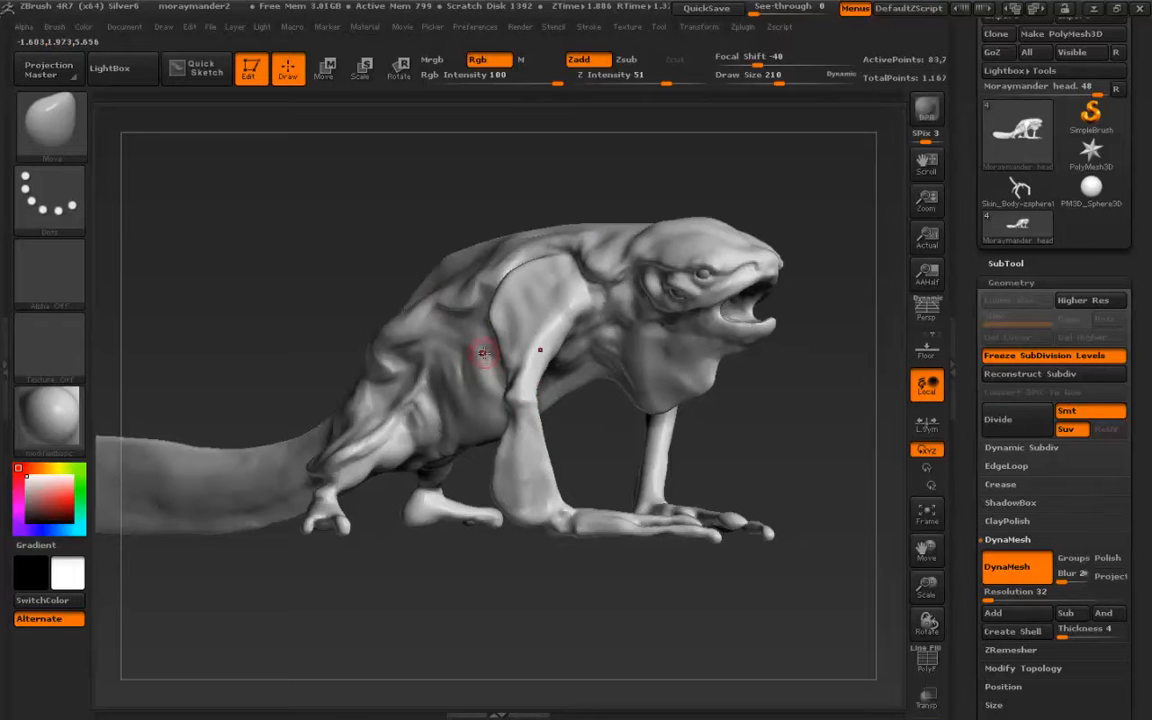
# Unfreeze the subdivision levels, divide the body to a third level, and freeze the levels again at level 1.
pyautogui.click(1045, 355)
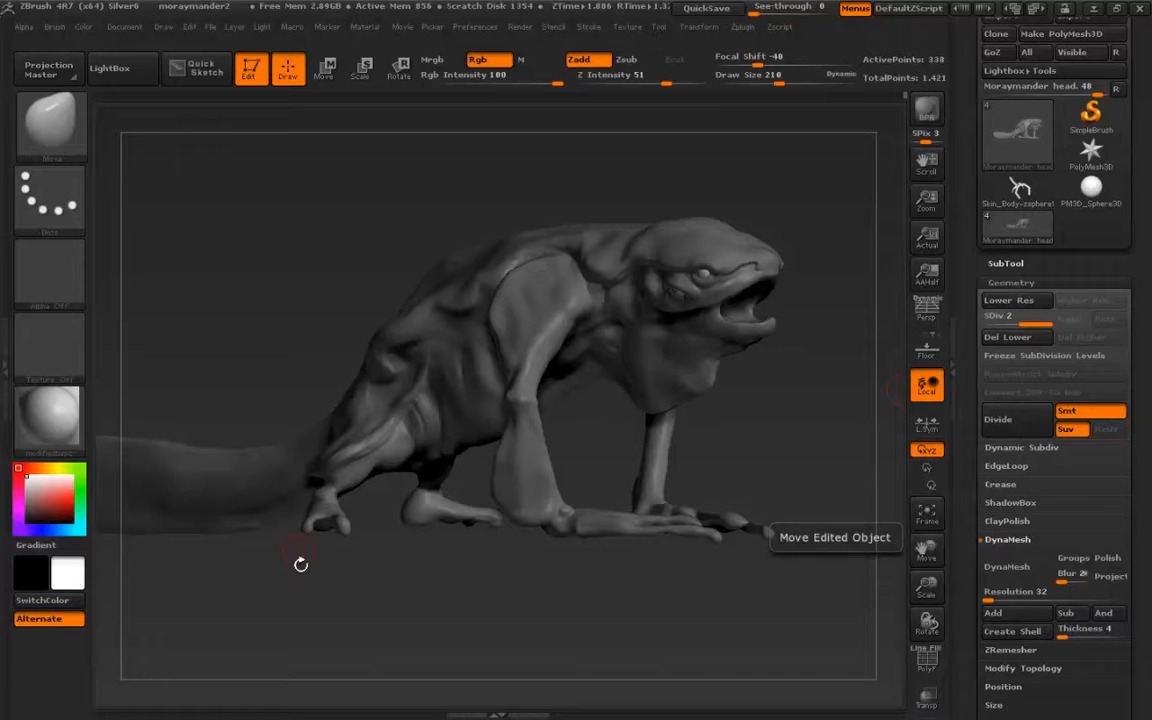
pyautogui.keyDown('ctrl'); pyautogui.moveTo(424, 609); pyautogui.dragTo(335, 629); pyautogui.keyUp('ctrl')
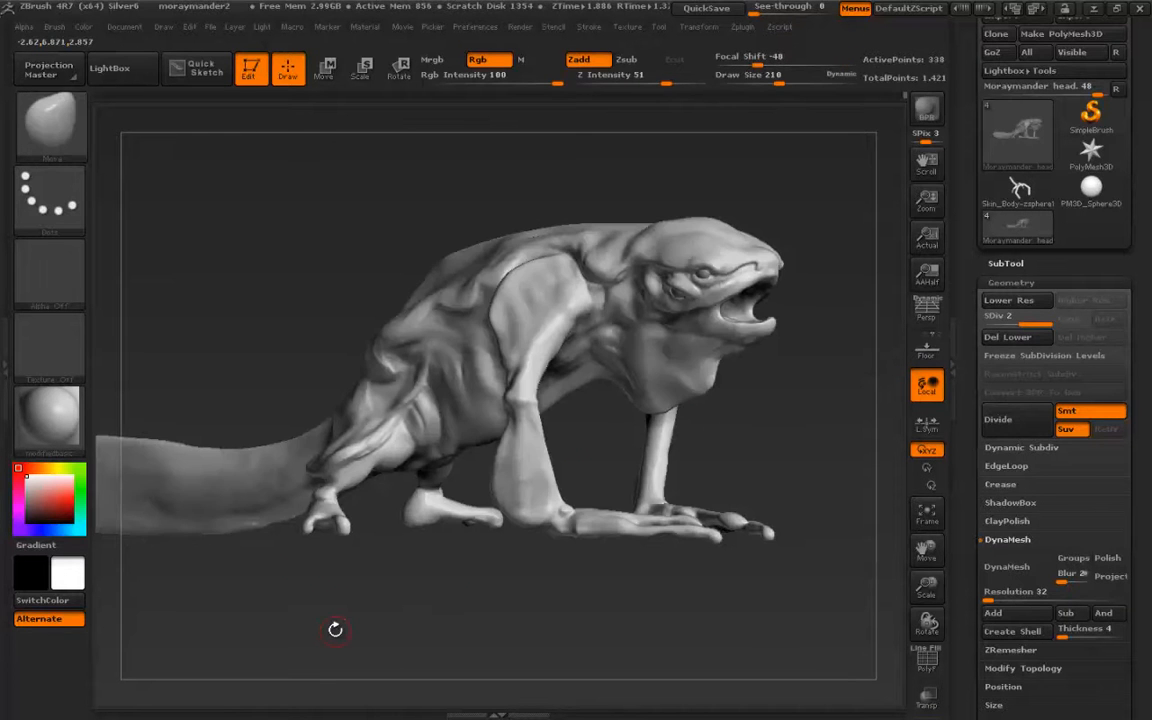
pyautogui.hotkey('ctrl', 'd')
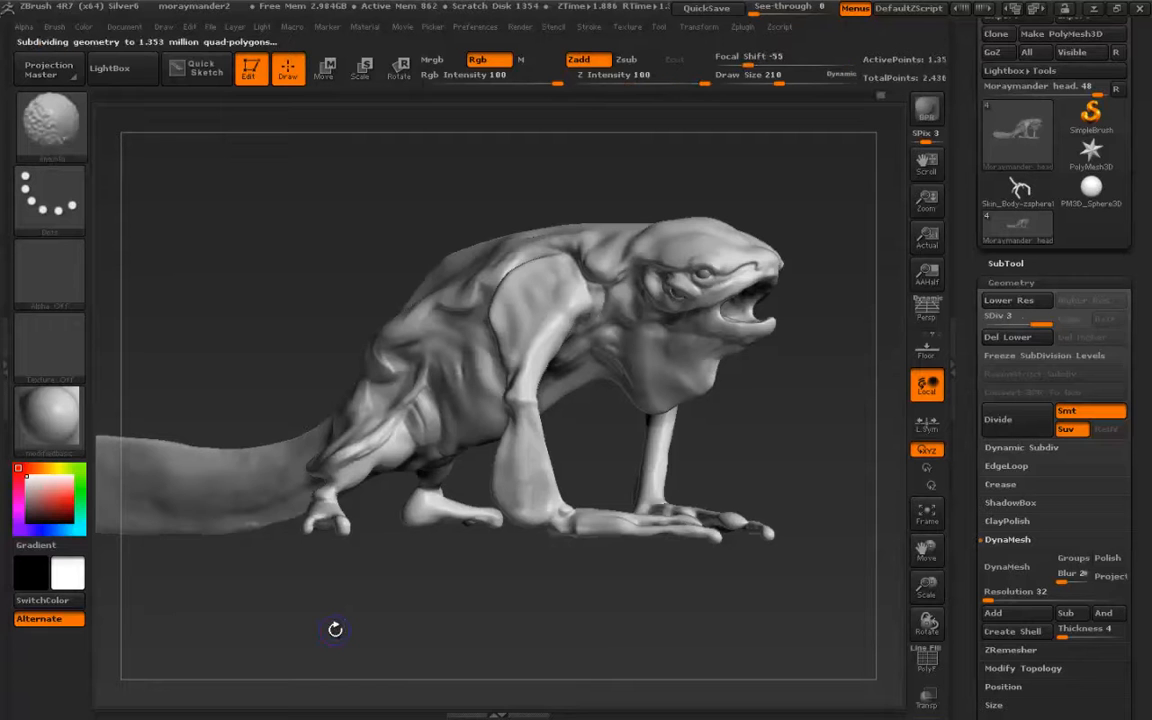
pyautogui.hotkey('shift', 'd')
pyautogui.hotkey('shift', 'd')
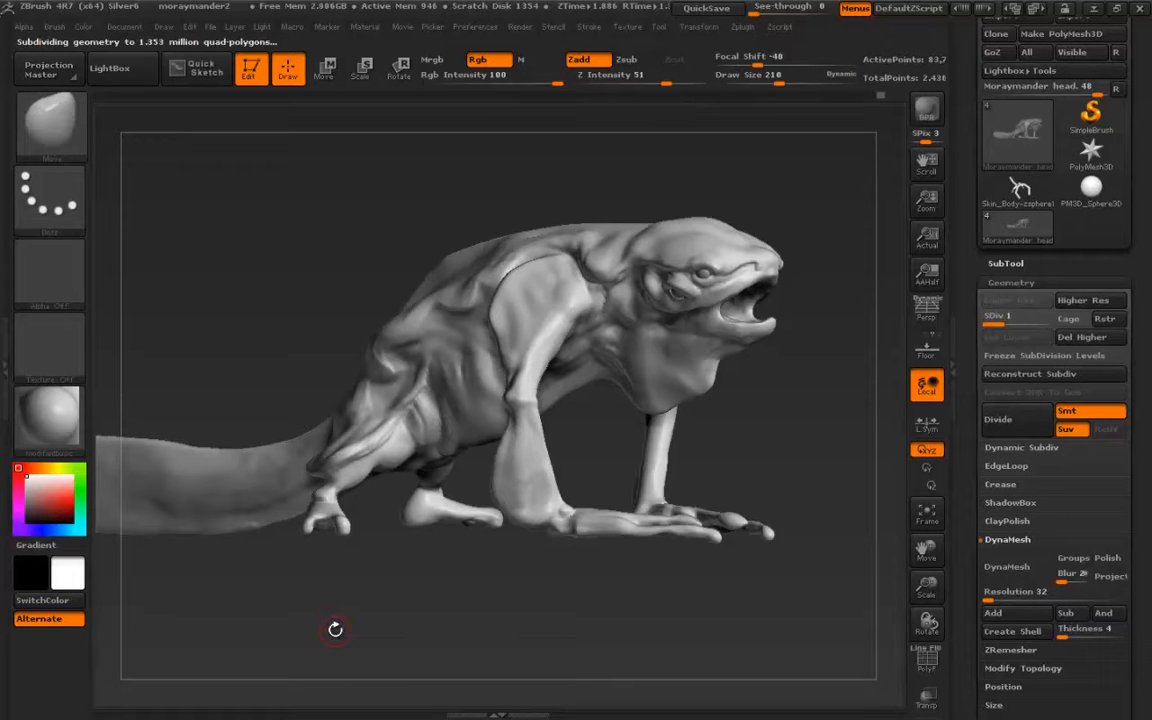
pyautogui.click(1045, 355)
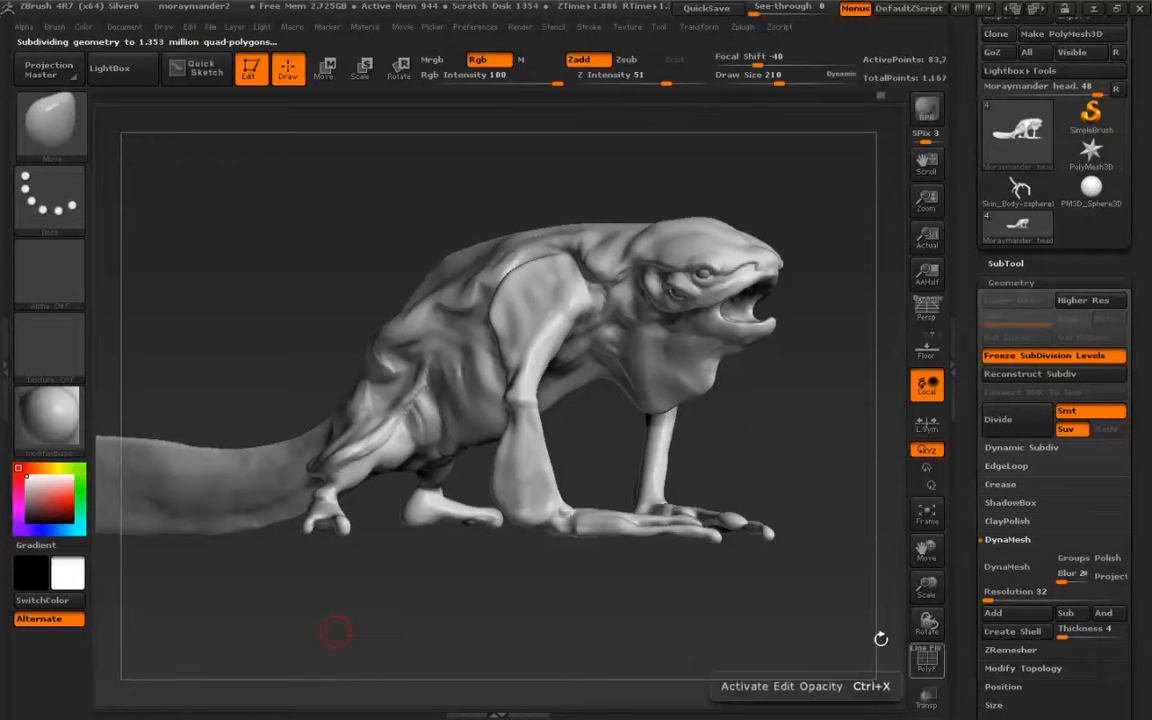
# Try remeshing the frozen body with DynaMesh at resolution 16.
pyautogui.moveTo(456, 592)
pyautogui.mouseDown()
pyautogui.moveTo(442, 620)
pyautogui.moveTo(322, 525)
pyautogui.mouseUp()
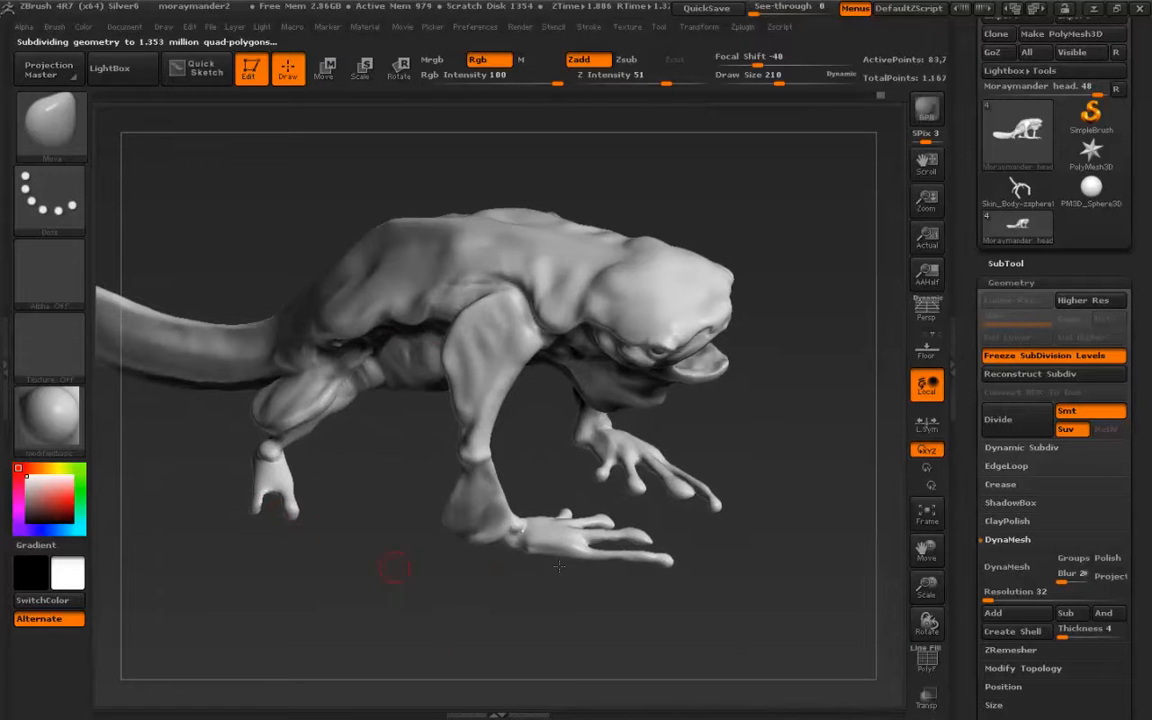
pyautogui.moveTo(620, 508); pyautogui.dragTo(594, 556)
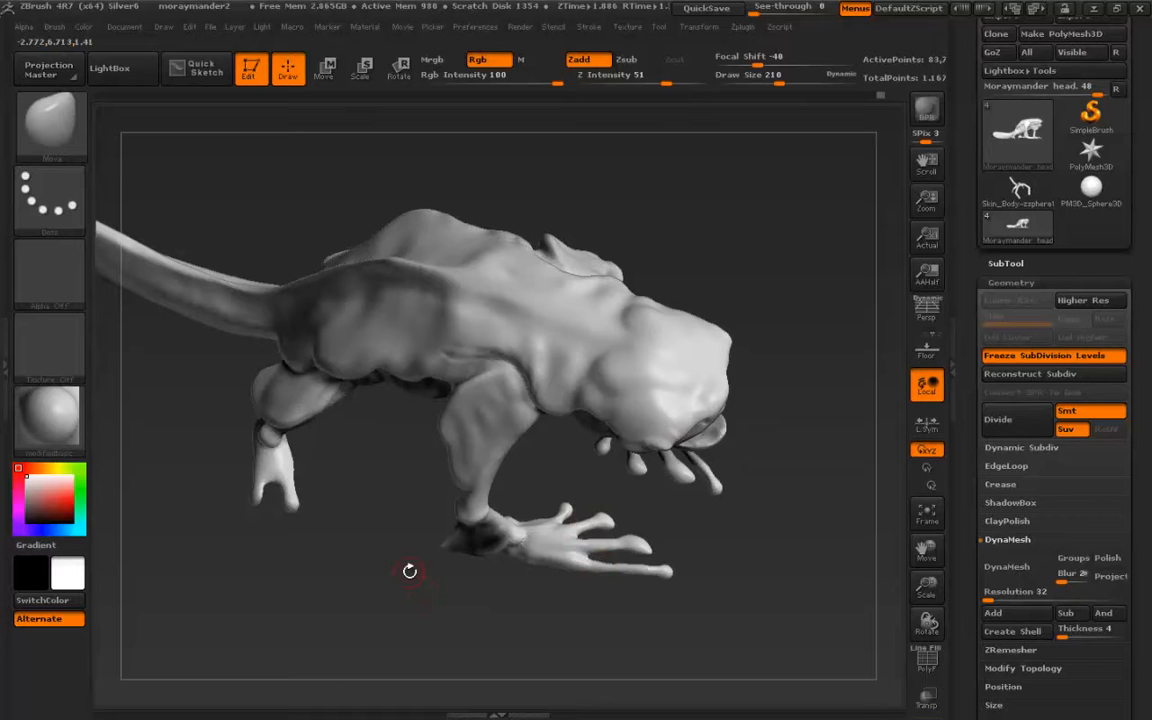
pyautogui.moveTo(245, 505)
pyautogui.mouseDown()
pyautogui.moveTo(219, 342)
pyautogui.moveTo(261, 430)
pyautogui.moveTo(405, 395)
pyautogui.moveTo(382, 608)
pyautogui.moveTo(334, 424)
pyautogui.moveTo(237, 483)
pyautogui.moveTo(278, 484)
pyautogui.moveTo(283, 542)
pyautogui.mouseUp()
pyautogui.moveTo(303, 587); pyautogui.dragTo(409, 609)
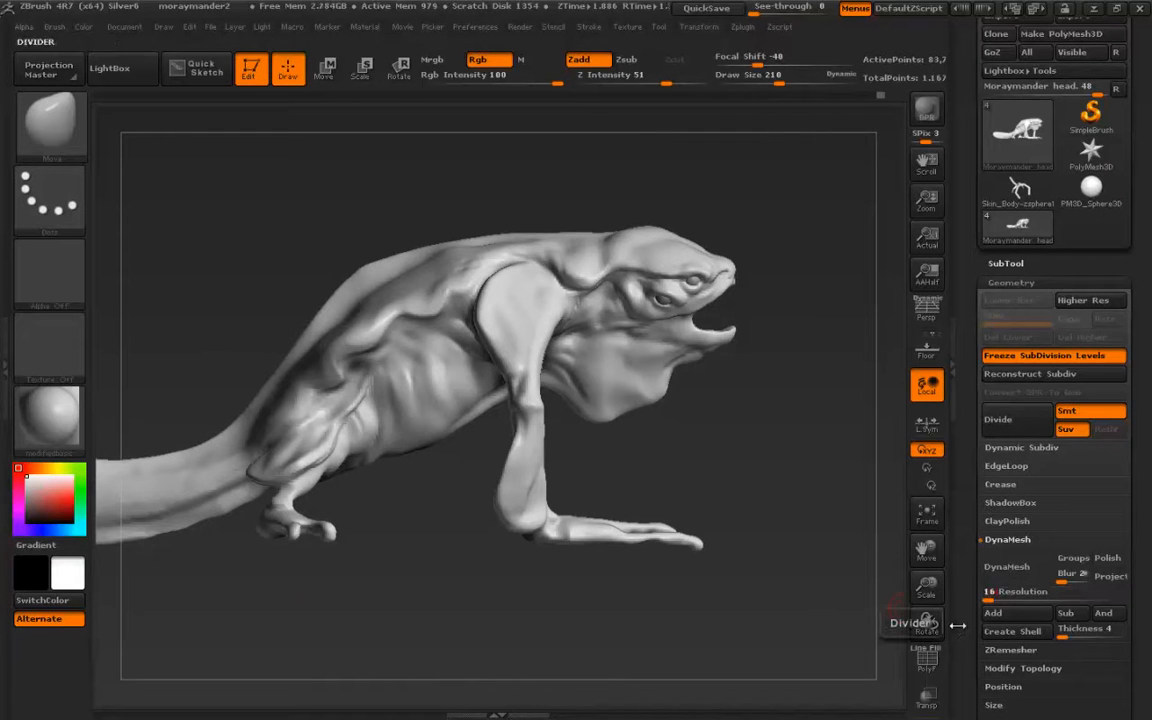
pyautogui.click(1015, 578)
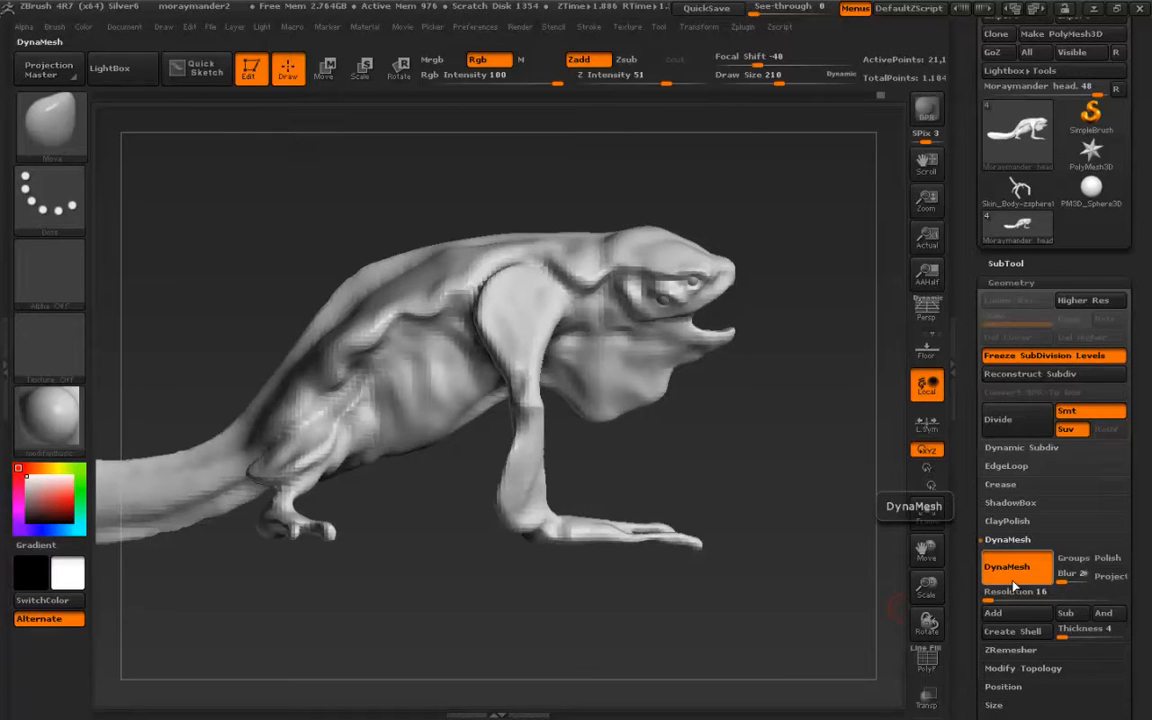
# Inspect the coarse remesh around the head and eyes, and undo the resolution 16 DynaMesh.
pyautogui.moveTo(411, 540); pyautogui.dragTo(380, 206)
pyautogui.moveTo(334, 166); pyautogui.dragTo(190, 430)
pyautogui.moveTo(234, 391)
pyautogui.mouseDown()
pyautogui.moveTo(205, 385)
pyautogui.moveTo(261, 454)
pyautogui.moveTo(300, 445)
pyautogui.moveTo(239, 408)
pyautogui.mouseUp()
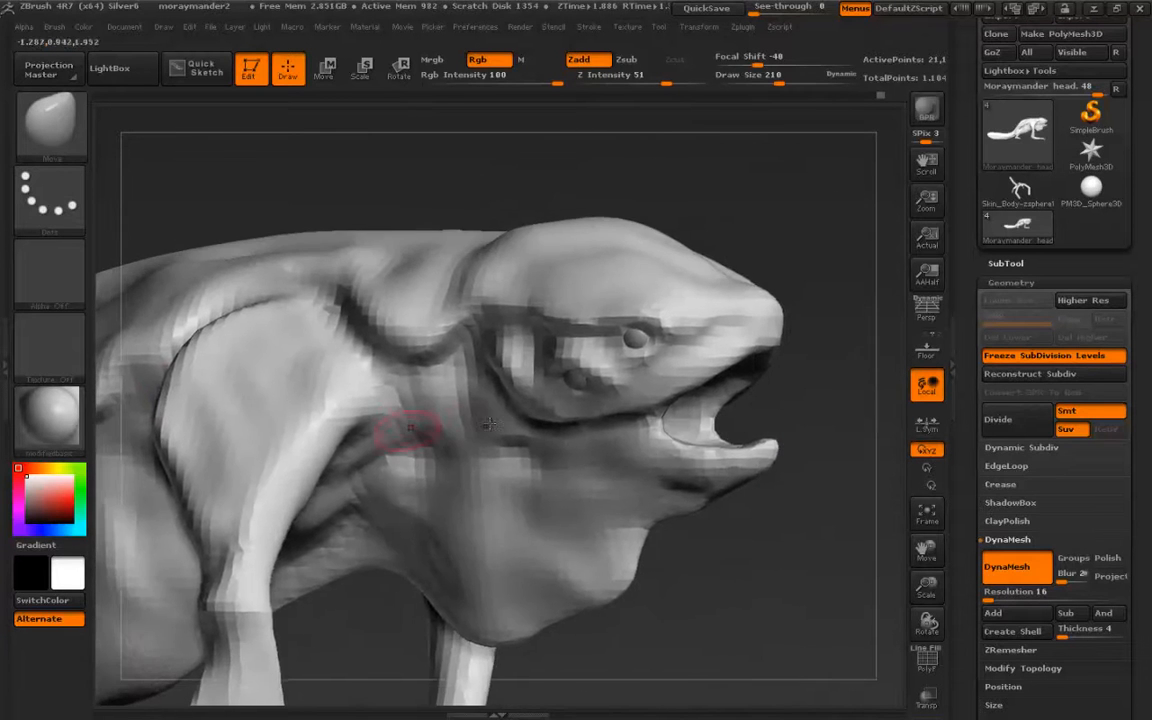
pyautogui.keyDown('shift'); pyautogui.moveTo(225, 372); pyautogui.dragTo(285, 374, button='right'); pyautogui.keyUp('shift')
pyautogui.keyDown('ctrl'); pyautogui.moveTo(579, 378); pyautogui.dragTo(586, 425, button='right'); pyautogui.keyUp('ctrl')
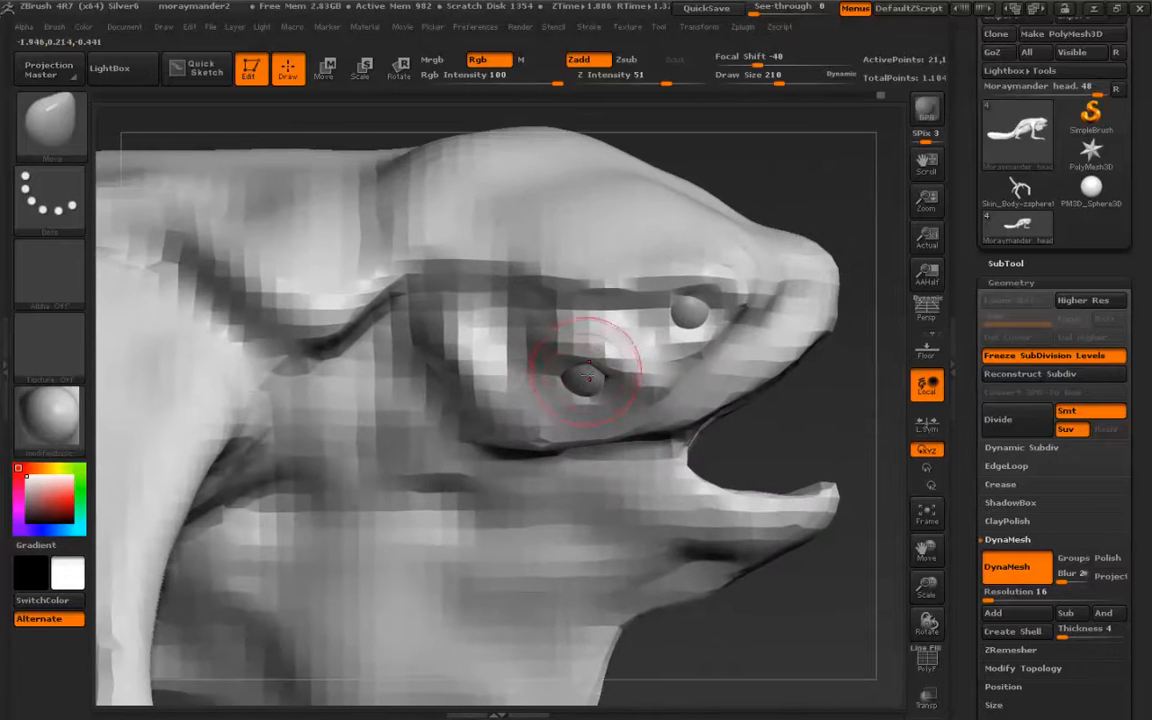
pyautogui.press('ctrl')
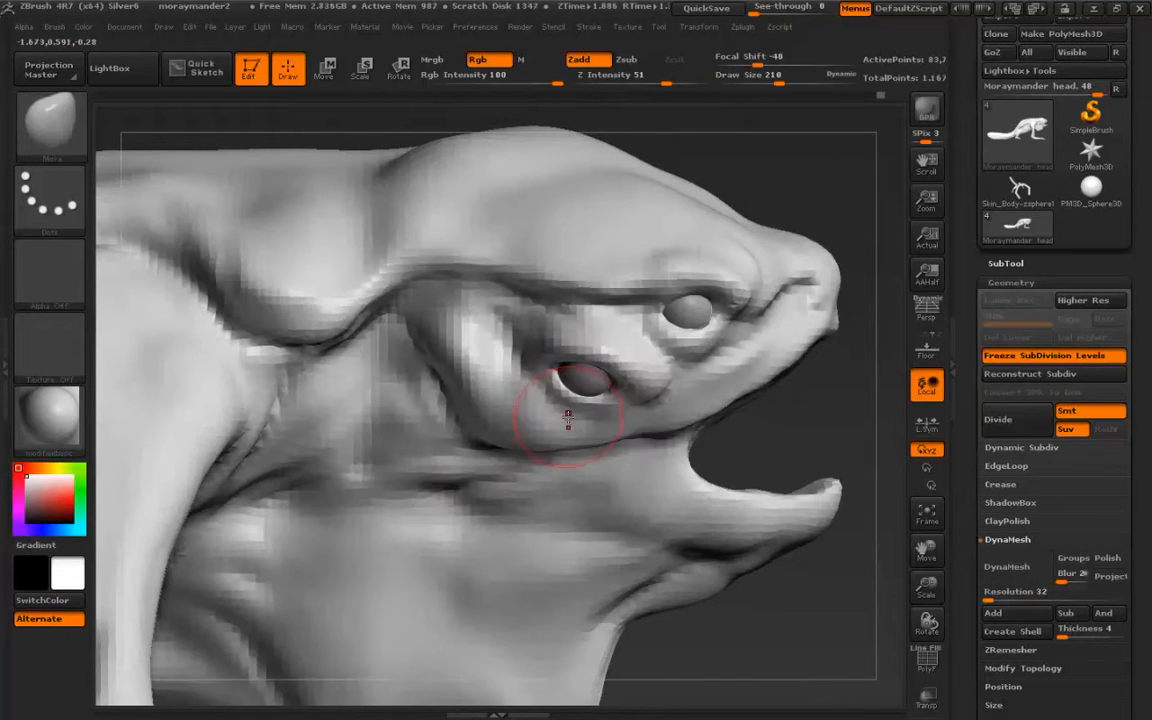
# Remesh the frozen body with DynaMesh at resolution 24.
pyautogui.click(1000, 593)
pyautogui.write('24')
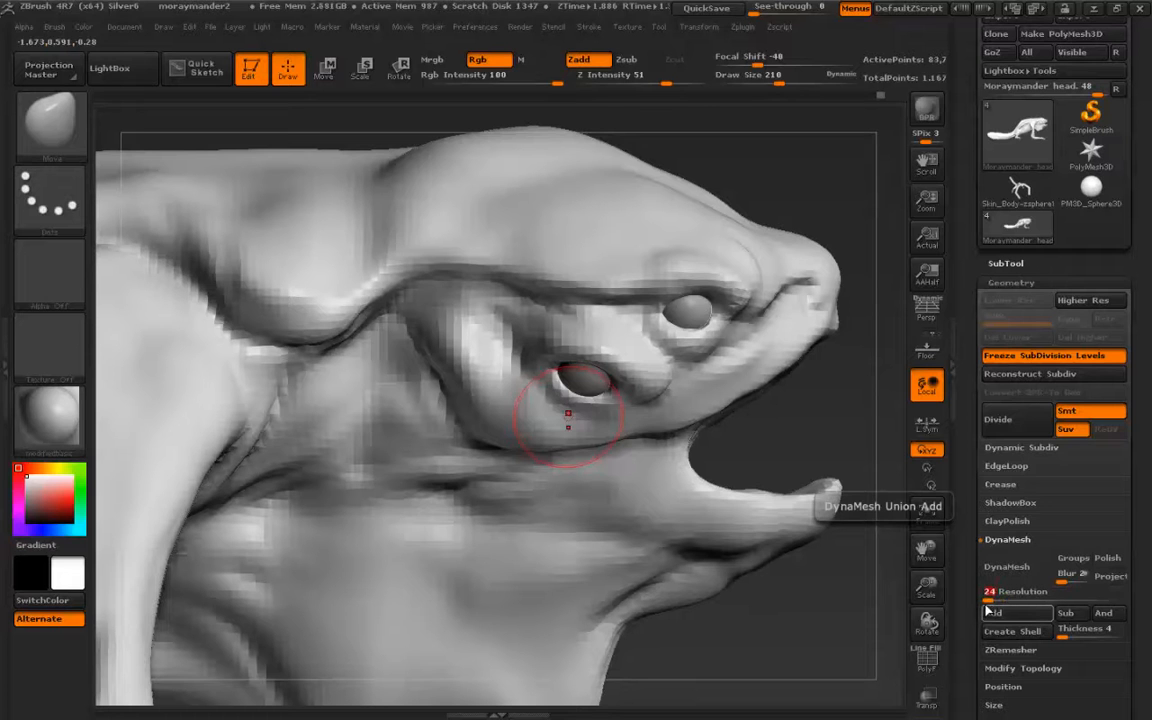
pyautogui.click(1007, 566)
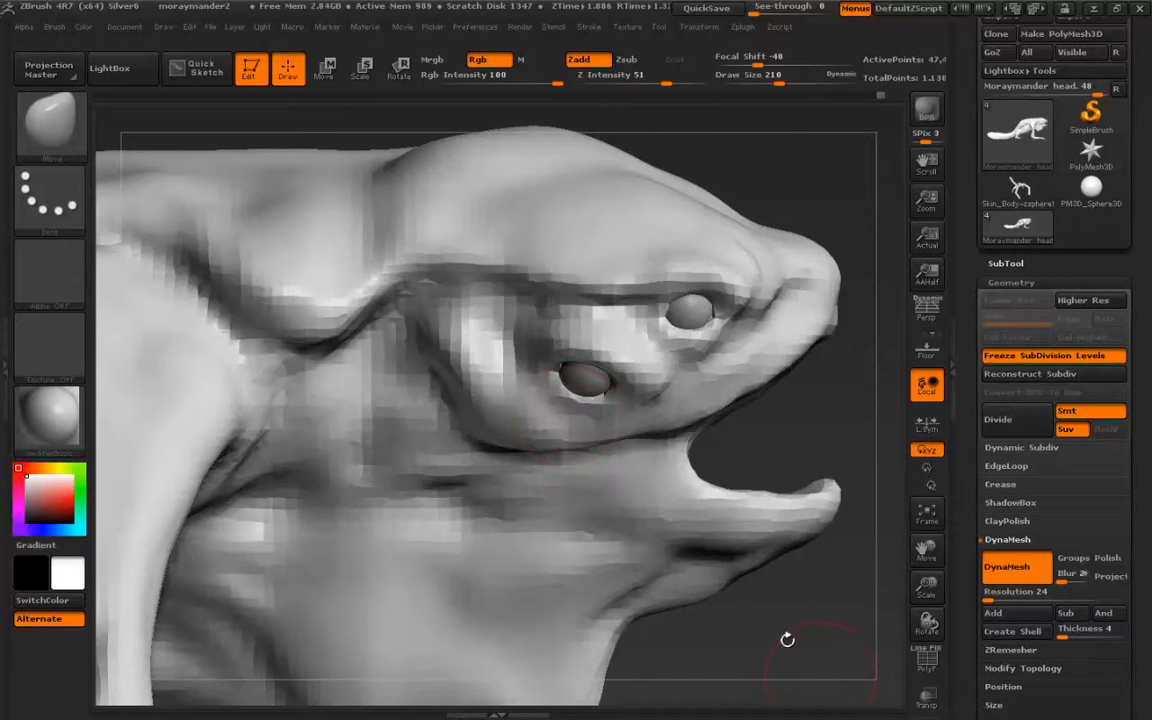
pyautogui.keyDown('alt'); pyautogui.moveTo(647, 382); pyautogui.dragTo(563, 444, button='right'); pyautogui.keyUp('alt')
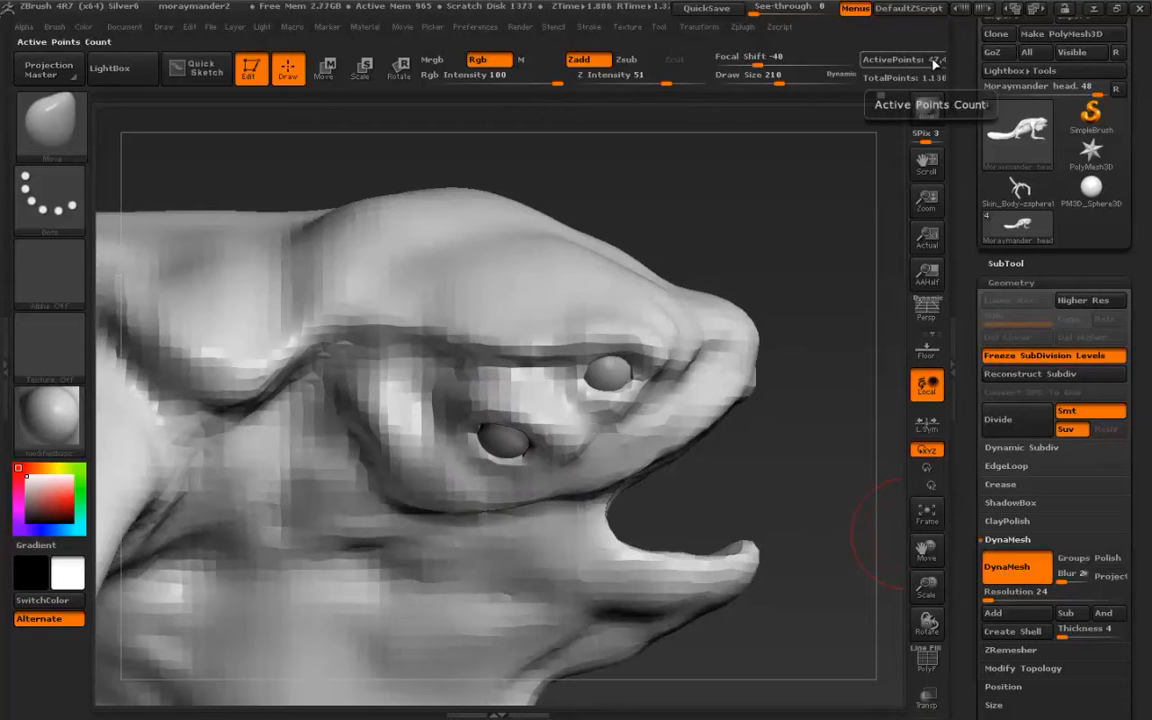
# Unfreeze the subdivision levels to reproject the sculpted detail onto the new mesh, and examine the head.
pyautogui.click(1018, 358)
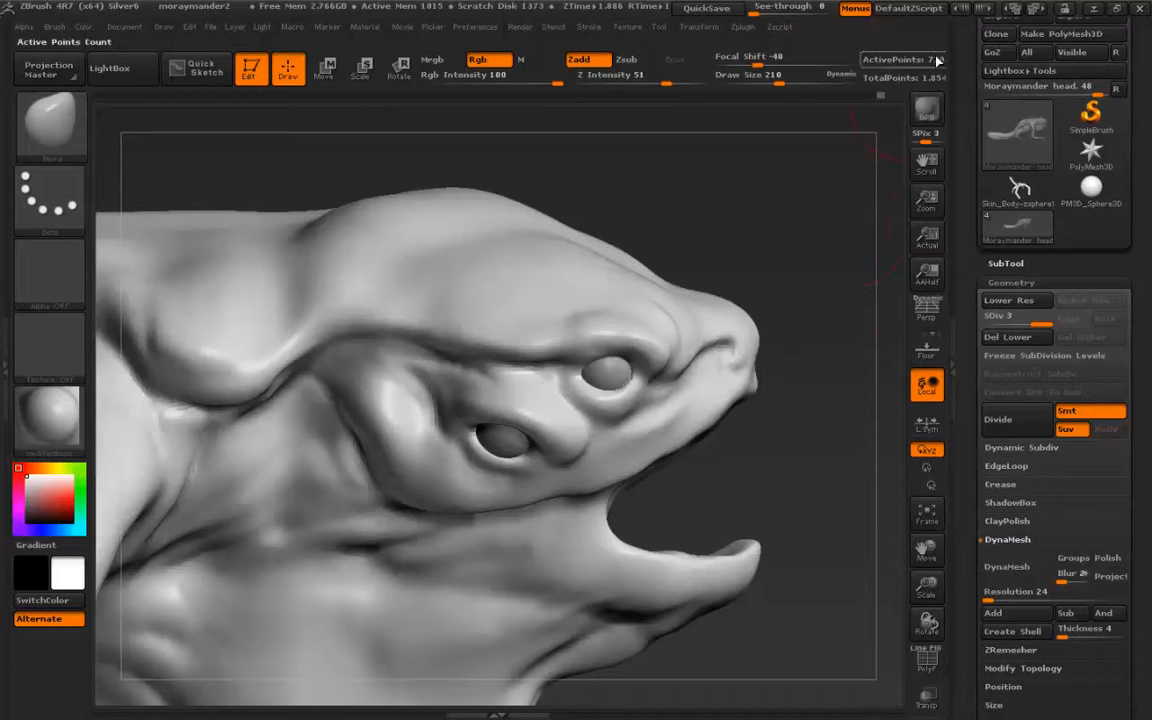
pyautogui.moveTo(370, 541); pyautogui.dragTo(346, 530)
pyautogui.keyDown('ctrl'); pyautogui.moveTo(346, 530); pyautogui.dragTo(360, 490, button='right'); pyautogui.keyUp('ctrl')
pyautogui.keyDown('alt'); pyautogui.moveTo(458, 466); pyautogui.dragTo(442, 536, button='right'); pyautogui.keyUp('alt')
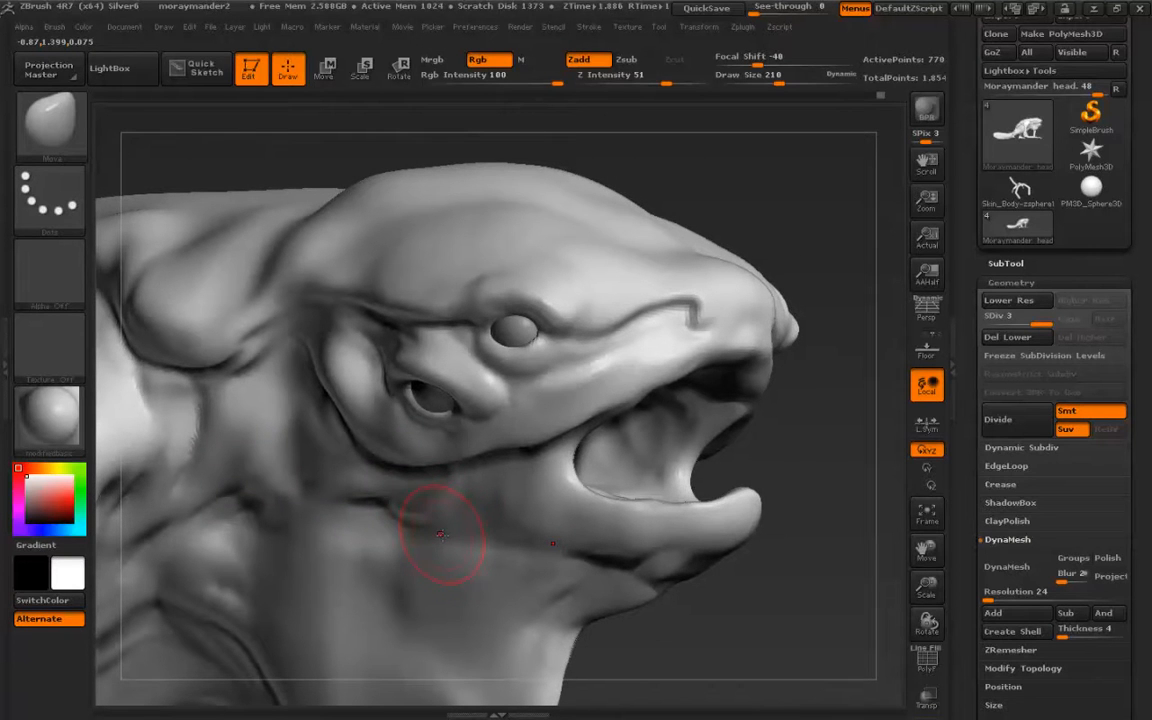
# Display the wireframe with polygroups, merge the whole body into a single polygroup, and check the mesh around the eyes.
pyautogui.hotkey('shift', 'f')
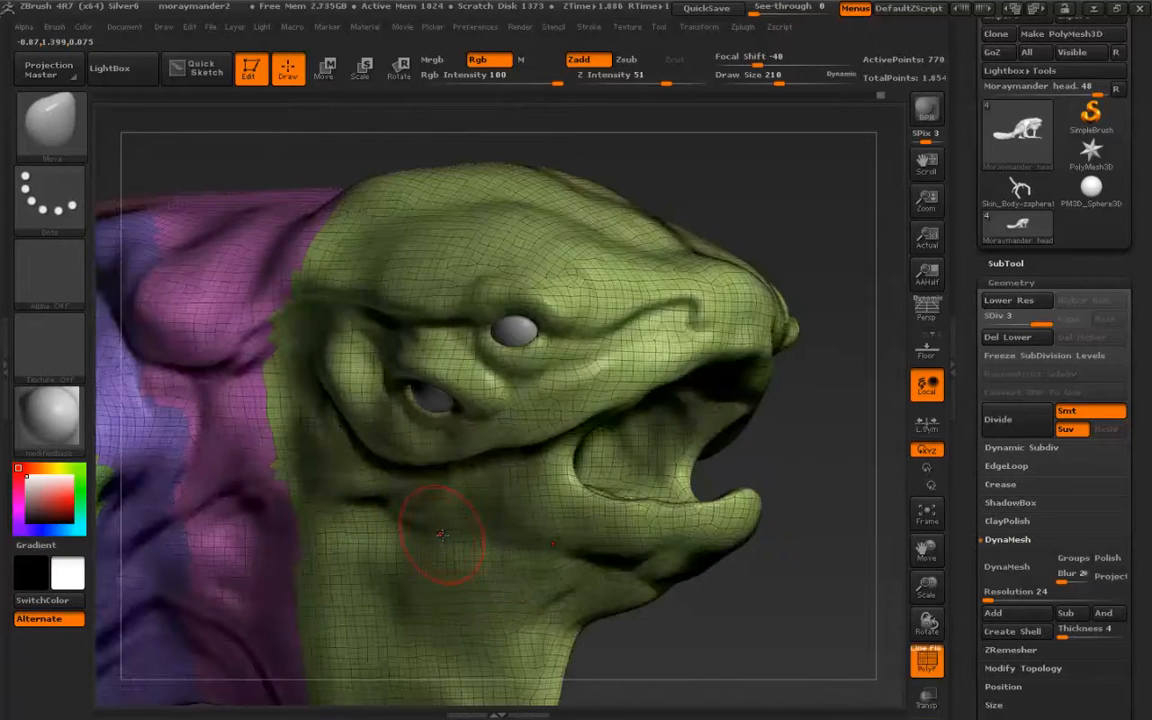
pyautogui.press('ctrl')
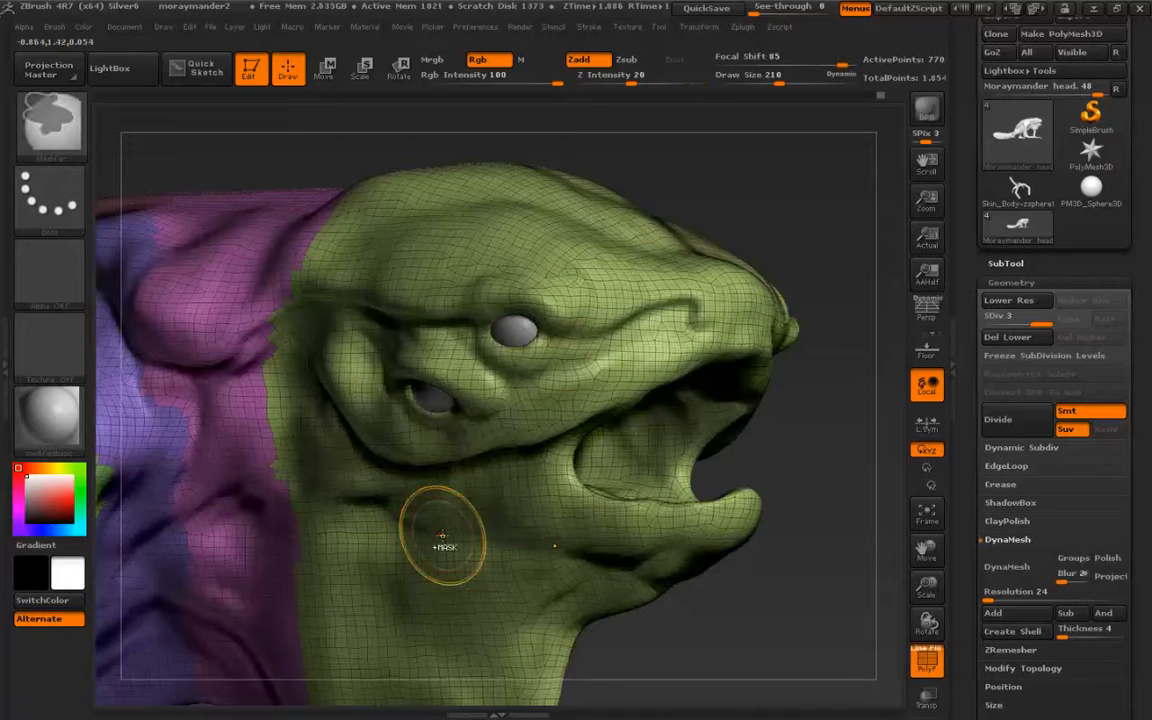
pyautogui.hotkey('ctrl', 'w')
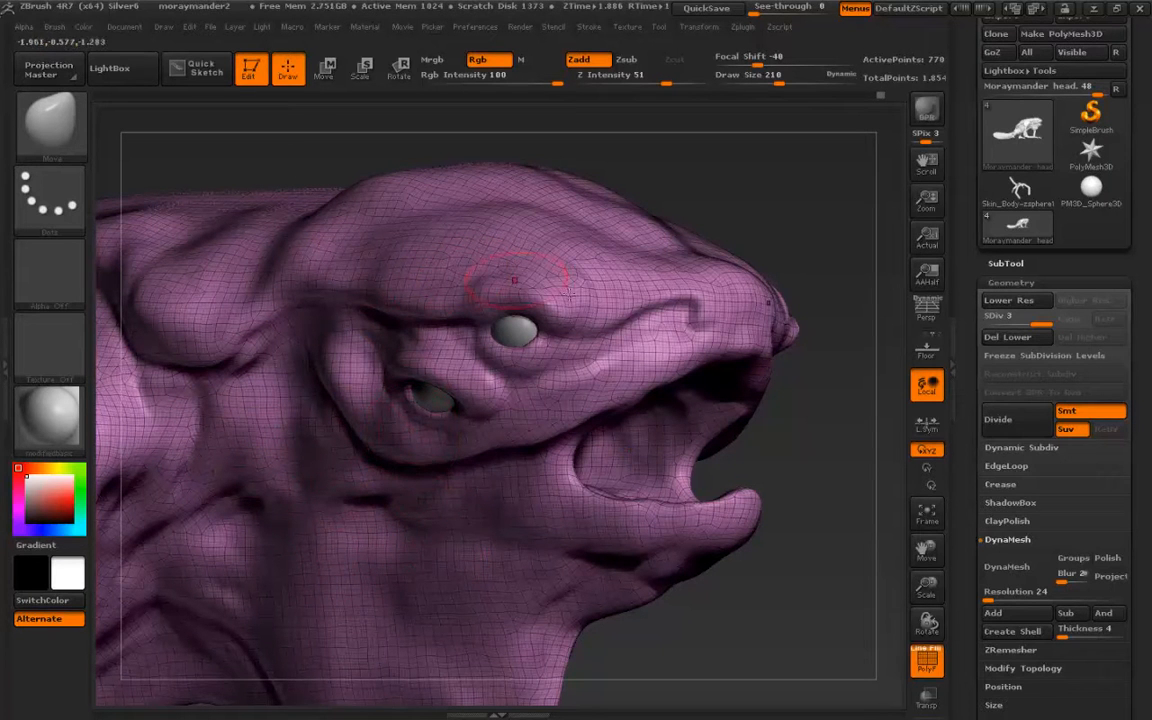
pyautogui.moveTo(394, 278)
pyautogui.keyDown('alt'); pyautogui.mouseDown(button='right')
pyautogui.moveTo(397, 380)
pyautogui.moveTo(316, 396)
pyautogui.mouseUp(button='right'); pyautogui.keyUp('alt')
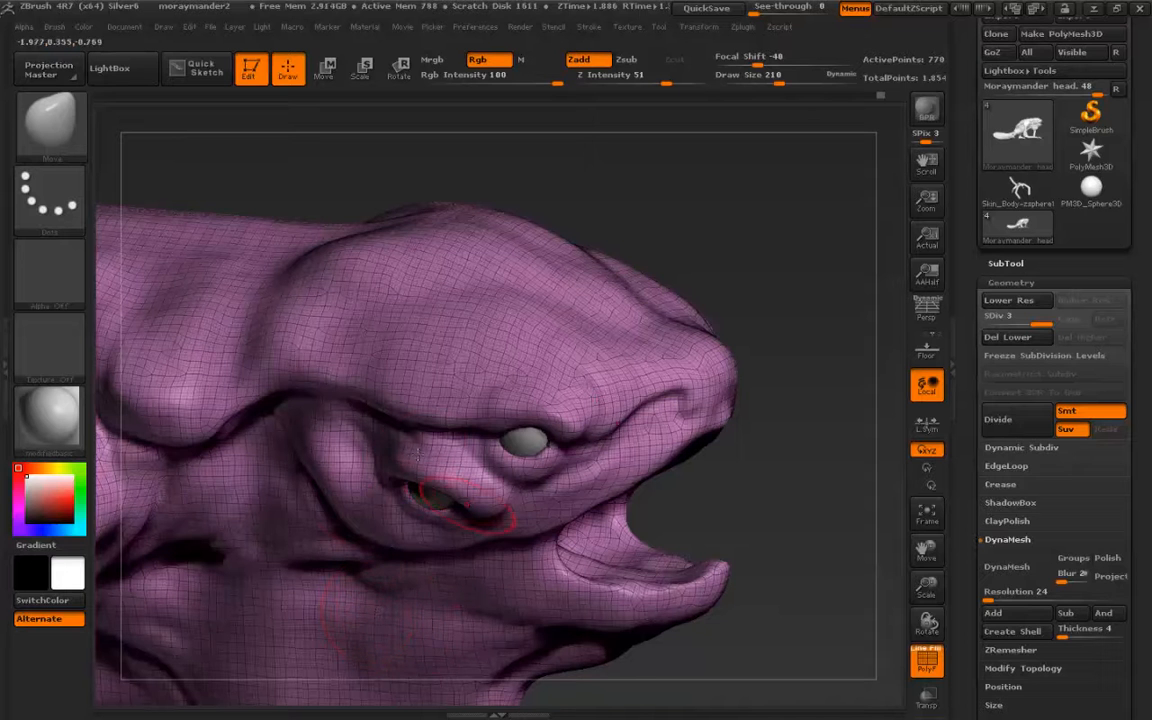
pyautogui.moveTo(434, 592); pyautogui.dragTo(412, 445, button='right')
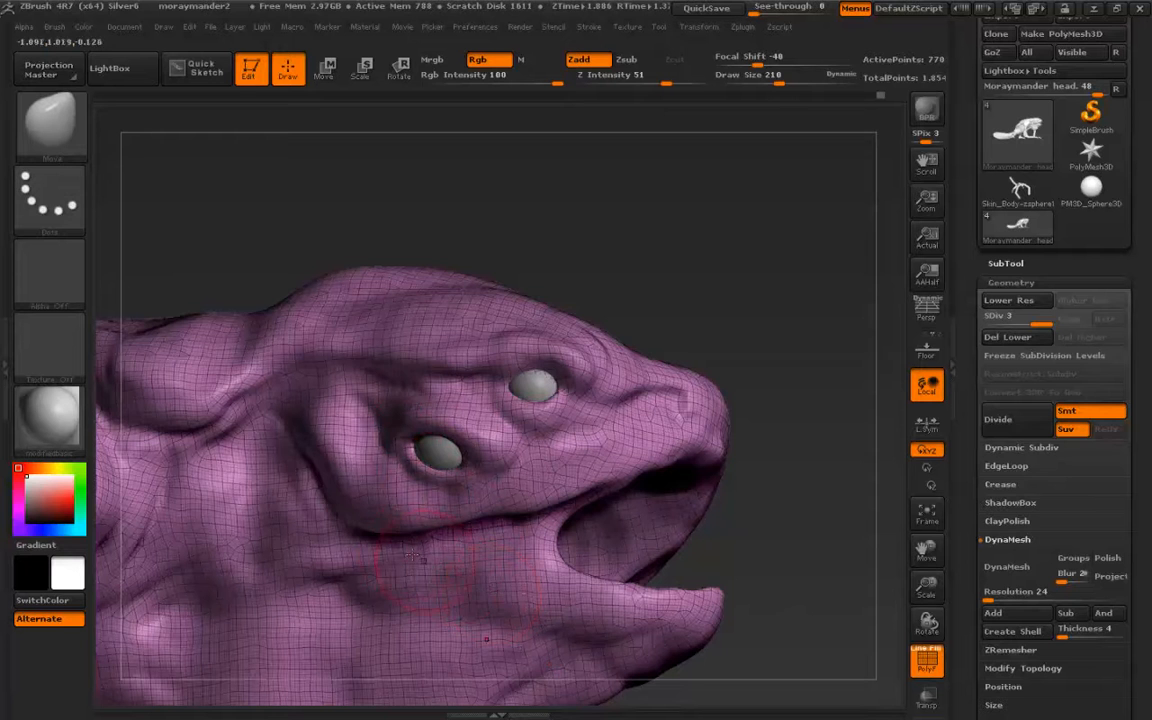
# Examine the polygon wireframe across the head, shoulder, front legs and webless hands of the creature.
pyautogui.keyDown('alt'); pyautogui.moveTo(451, 576); pyautogui.dragTo(348, 543, button='right'); pyautogui.keyUp('alt')
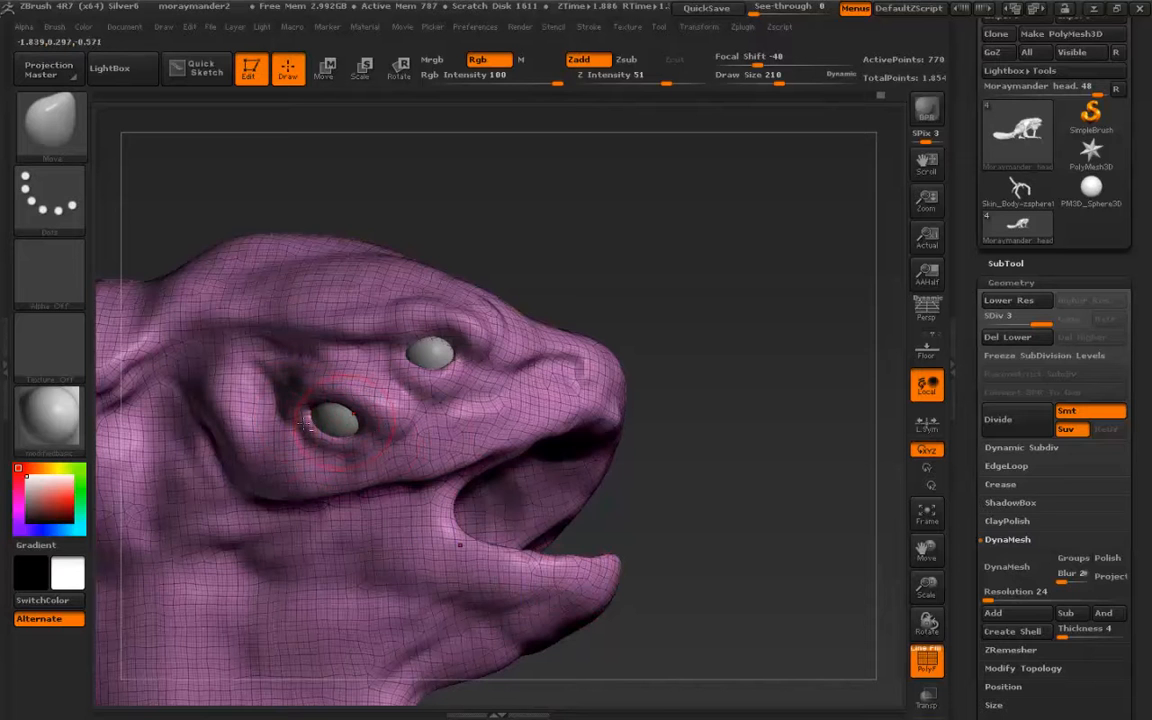
pyautogui.keyDown('alt'); pyautogui.moveTo(340, 500); pyautogui.dragTo(700, 472, button='right'); pyautogui.keyUp('alt')
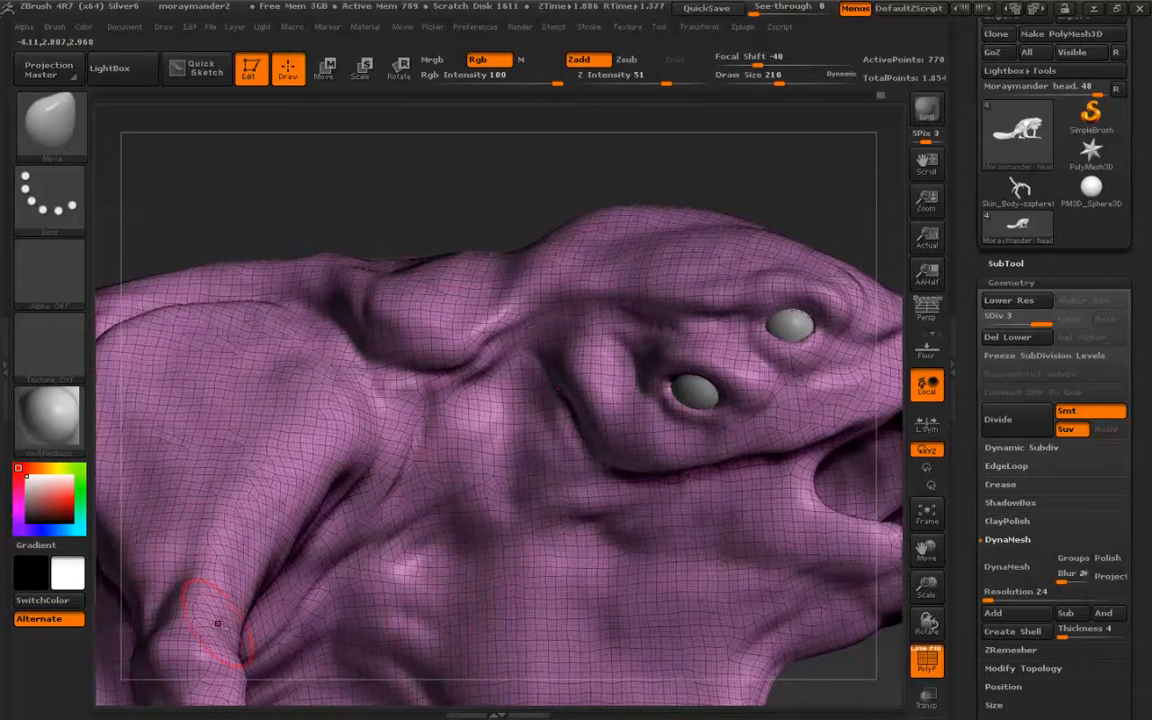
pyautogui.moveTo(325, 560)
pyautogui.keyDown('ctrl'); pyautogui.mouseDown(button='right')
pyautogui.moveTo(300, 665)
pyautogui.moveTo(350, 330)
pyautogui.moveTo(299, 560)
pyautogui.moveTo(303, 608)
pyautogui.mouseUp(button='right'); pyautogui.keyUp('ctrl')
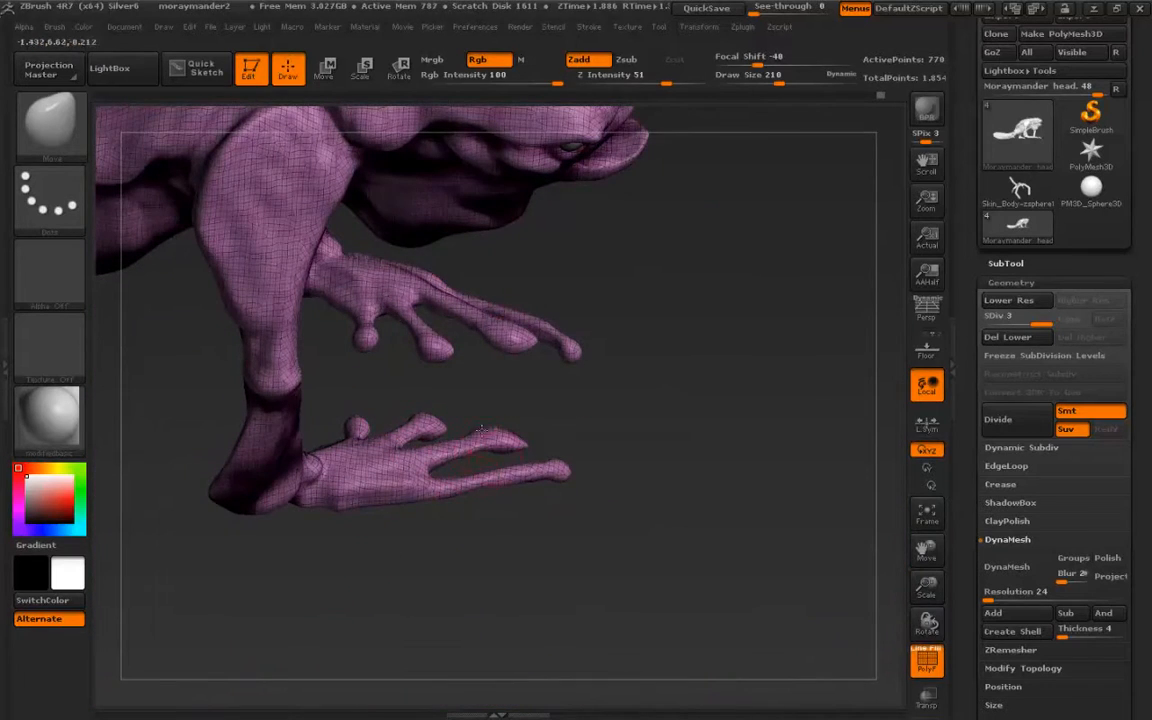
pyautogui.keyDown('alt'); pyautogui.moveTo(238, 328); pyautogui.dragTo(525, 560, button='right'); pyautogui.keyUp('alt')
pyautogui.moveTo(314, 445)
pyautogui.keyDown('alt'); pyautogui.mouseDown(button='right')
pyautogui.moveTo(320, 509)
pyautogui.moveTo(324, 432)
pyautogui.moveTo(358, 543)
pyautogui.moveTo(302, 412)
pyautogui.moveTo(330, 418)
pyautogui.moveTo(288, 422)
pyautogui.moveTo(241, 452)
pyautogui.mouseUp(button='right'); pyautogui.keyUp('alt')
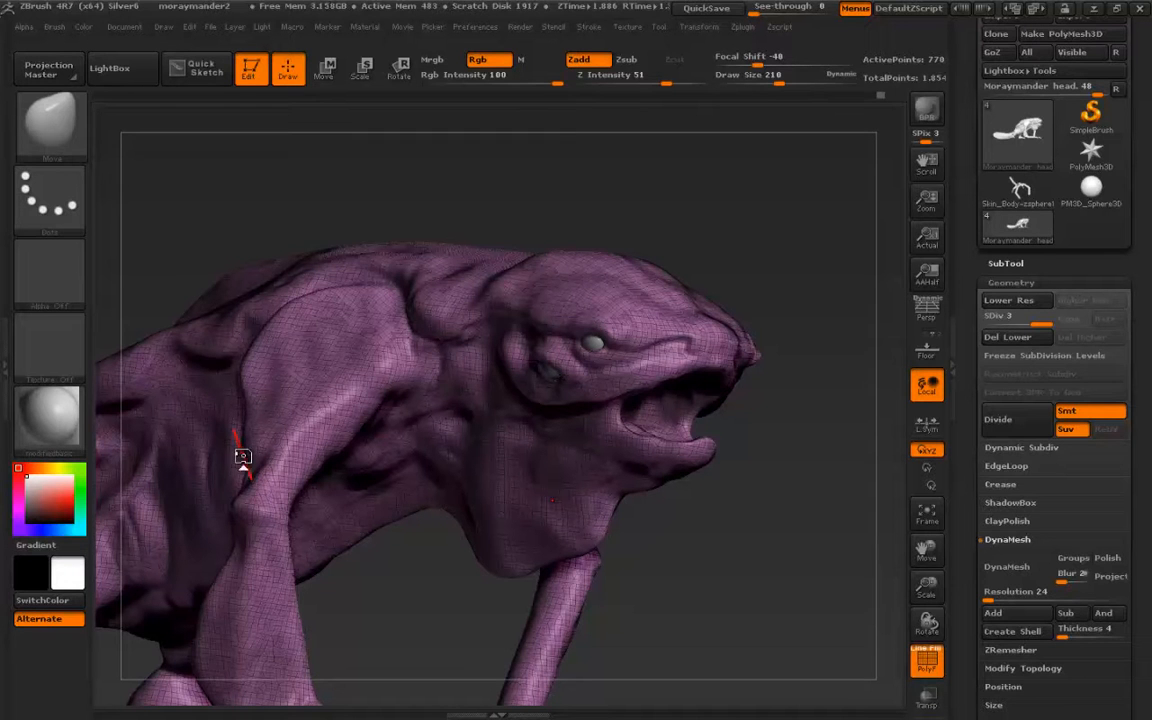
pyautogui.keyDown('alt'); pyautogui.moveTo(392, 545); pyautogui.dragTo(540, 516); pyautogui.keyUp('alt')
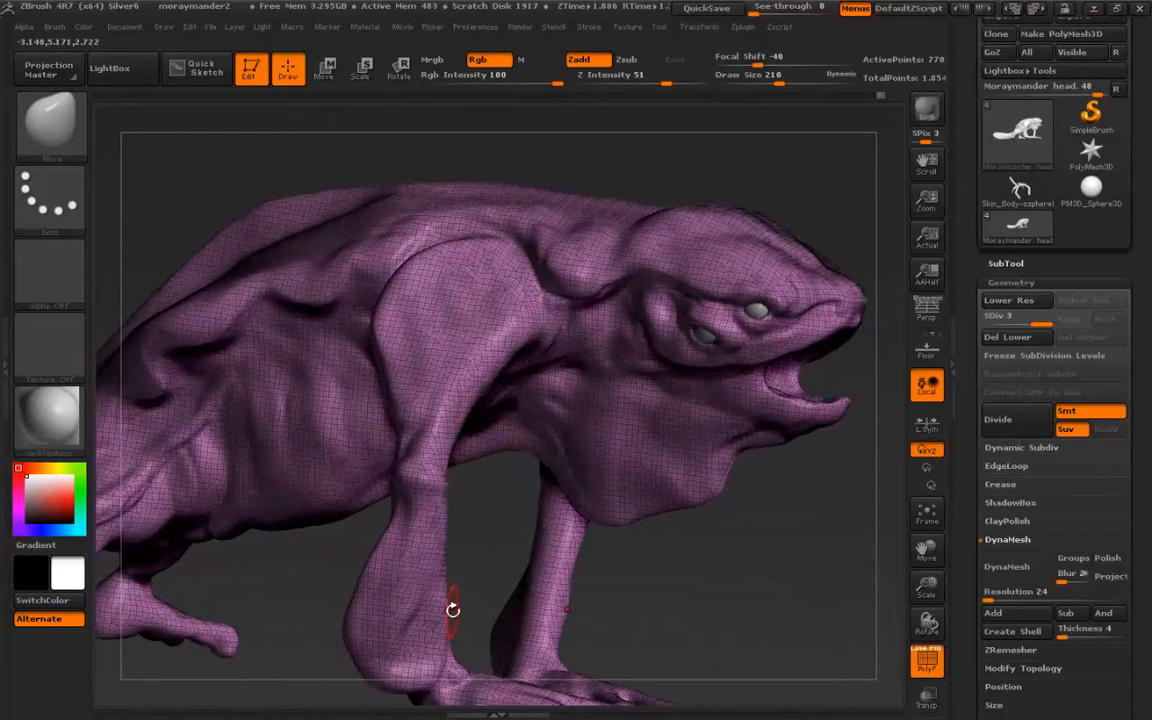
# Add a fourth subdivision level to the body, return to level 1 and select the Move brush.
pyautogui.hotkey('ctrl', 'd')
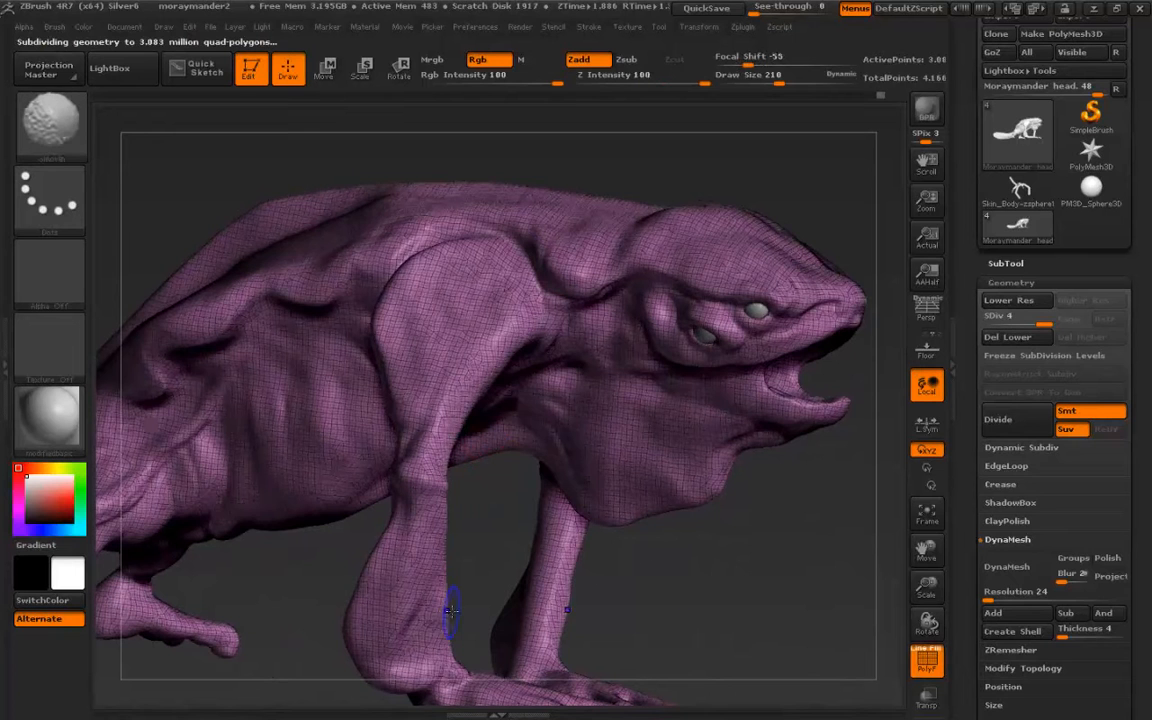
pyautogui.hotkey('shift', 'd')
pyautogui.hotkey('shift', 'd')
pyautogui.hotkey('shift', 'd')
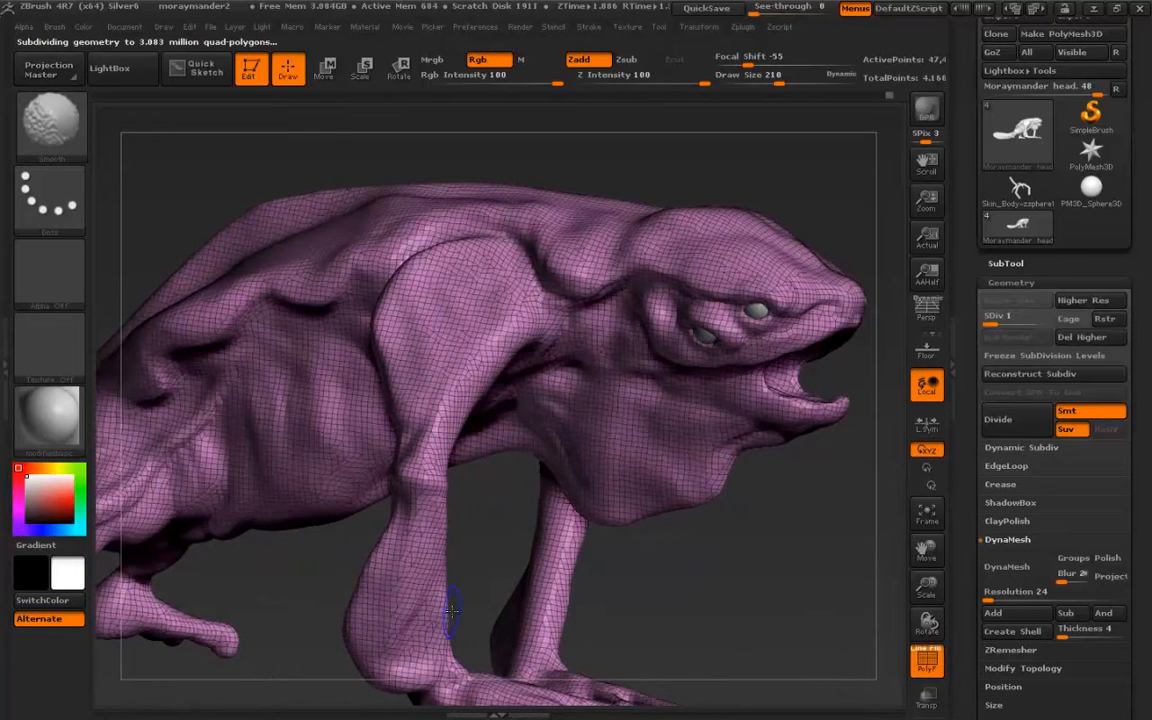
pyautogui.press('b')
pyautogui.press('m')
pyautogui.press('v')
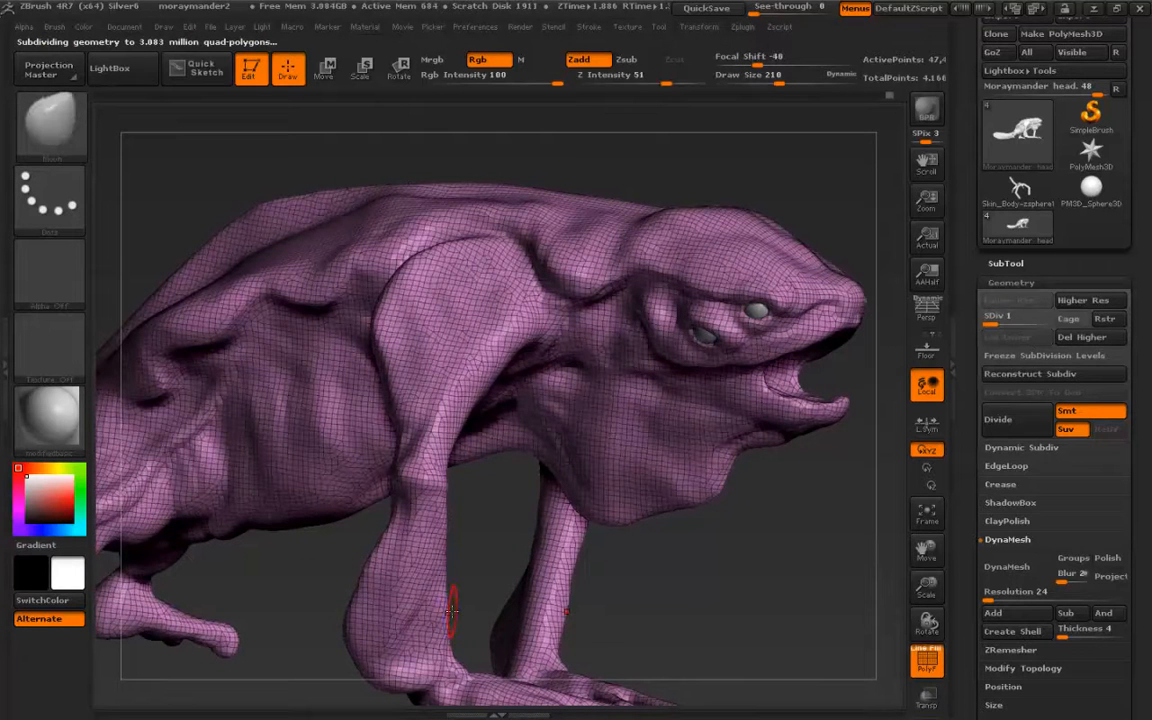
# Freeze the body's subdivision levels and hide the wireframe, viewing the creature in side profile.
pyautogui.click(1003, 355)
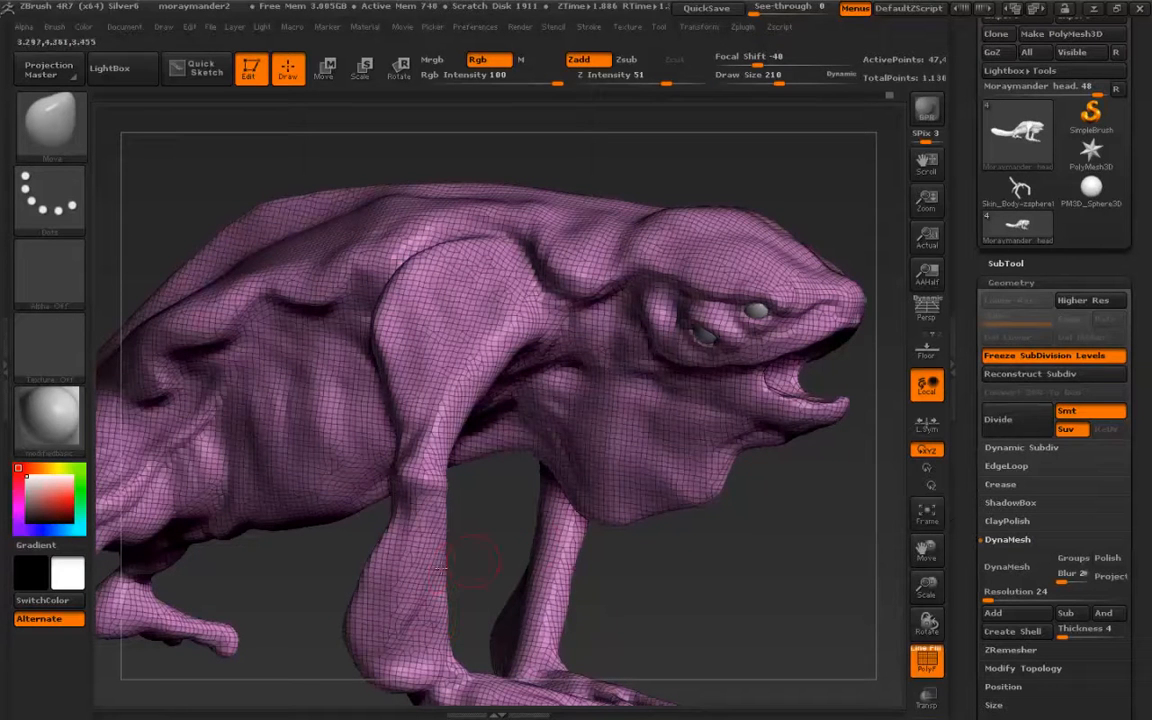
pyautogui.hotkey('shift', 'f')
pyautogui.moveTo(437, 364)
pyautogui.mouseDown(button='right')
pyautogui.moveTo(445, 342)
pyautogui.moveTo(463, 483)
pyautogui.mouseUp(button='right')
pyautogui.moveTo(523, 458)
pyautogui.mouseDown(button='right')
pyautogui.moveTo(458, 456)
pyautogui.moveTo(512, 445)
pyautogui.mouseUp(button='right')
pyautogui.keyDown('ctrl'); pyautogui.moveTo(523, 490); pyautogui.dragTo(548, 543, button='right'); pyautogui.keyUp('ctrl')
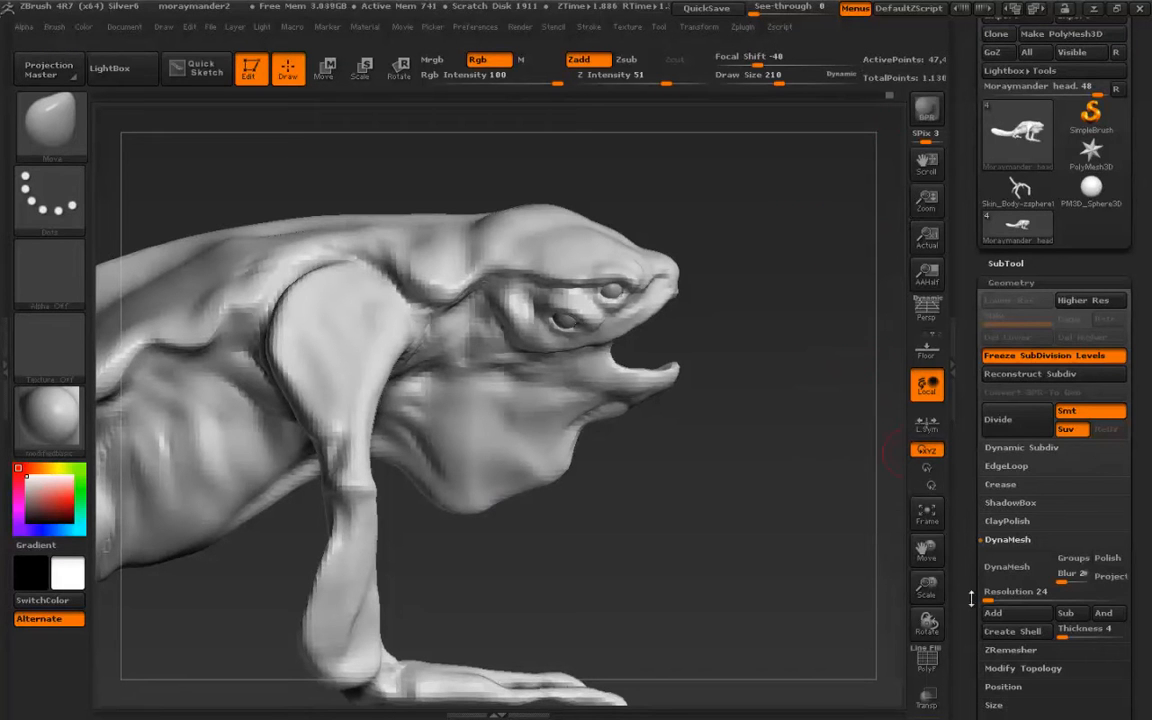
# Undo the freeze, return the body to subdivision level 1 and freeze its subdivision levels again.
pyautogui.hotkey('ctrl', 'z')
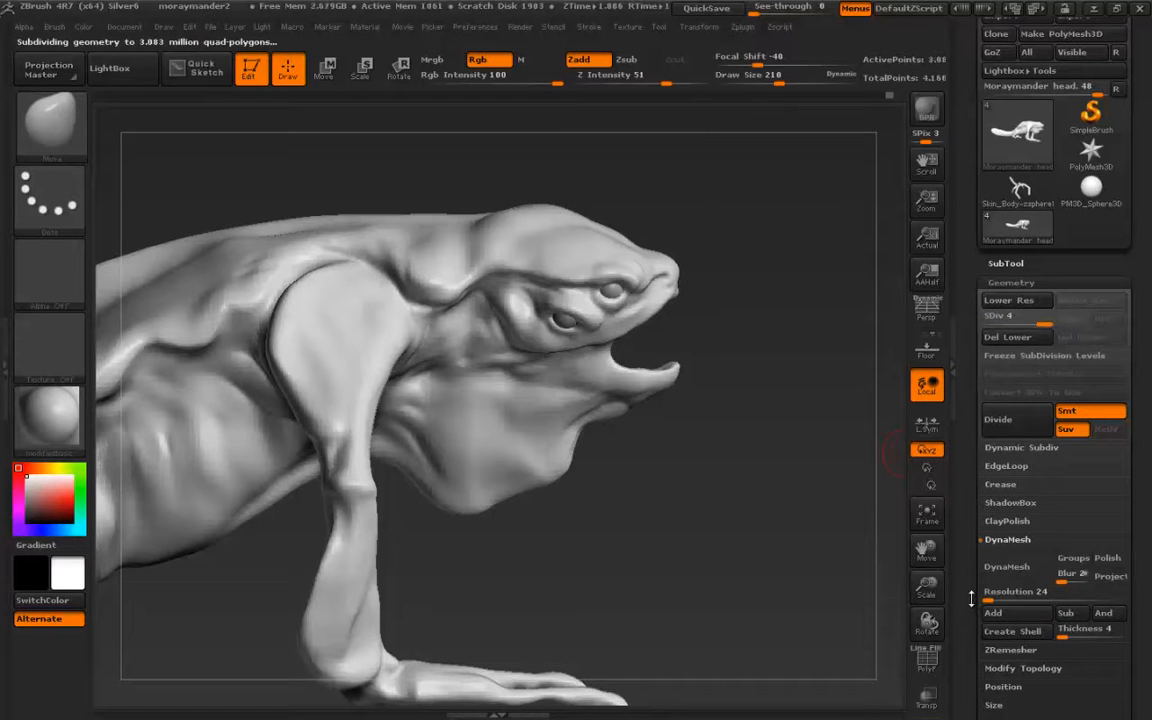
pyautogui.press('ctrl')
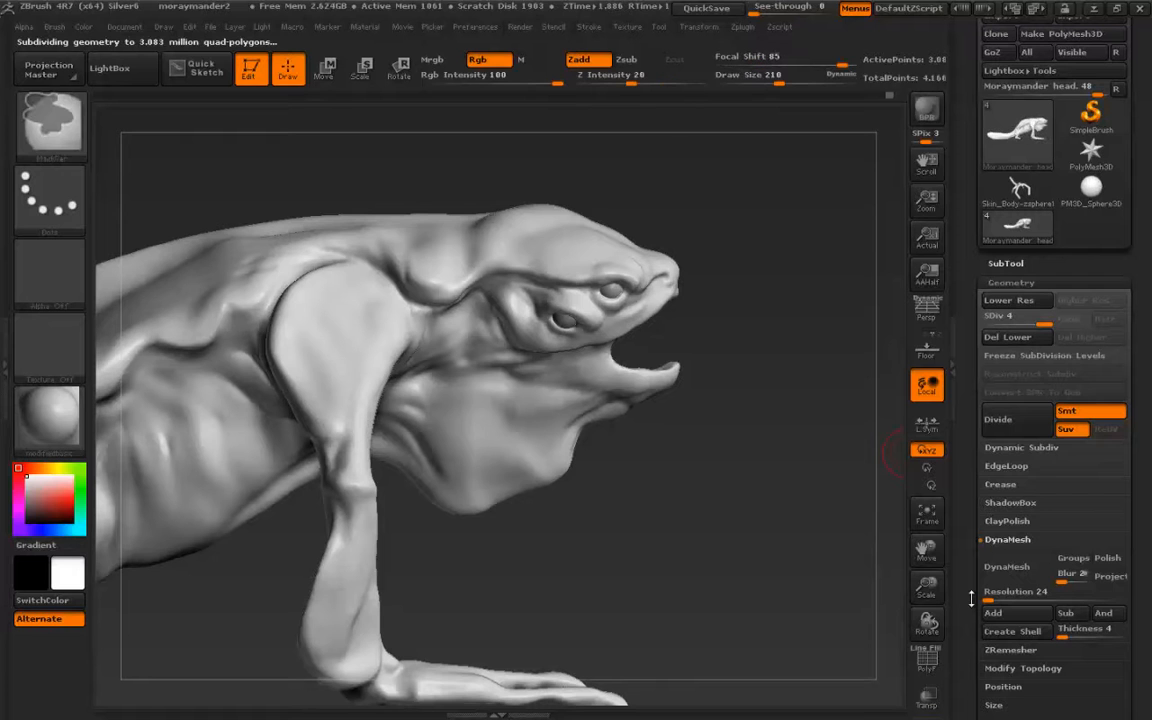
pyautogui.press('shift')
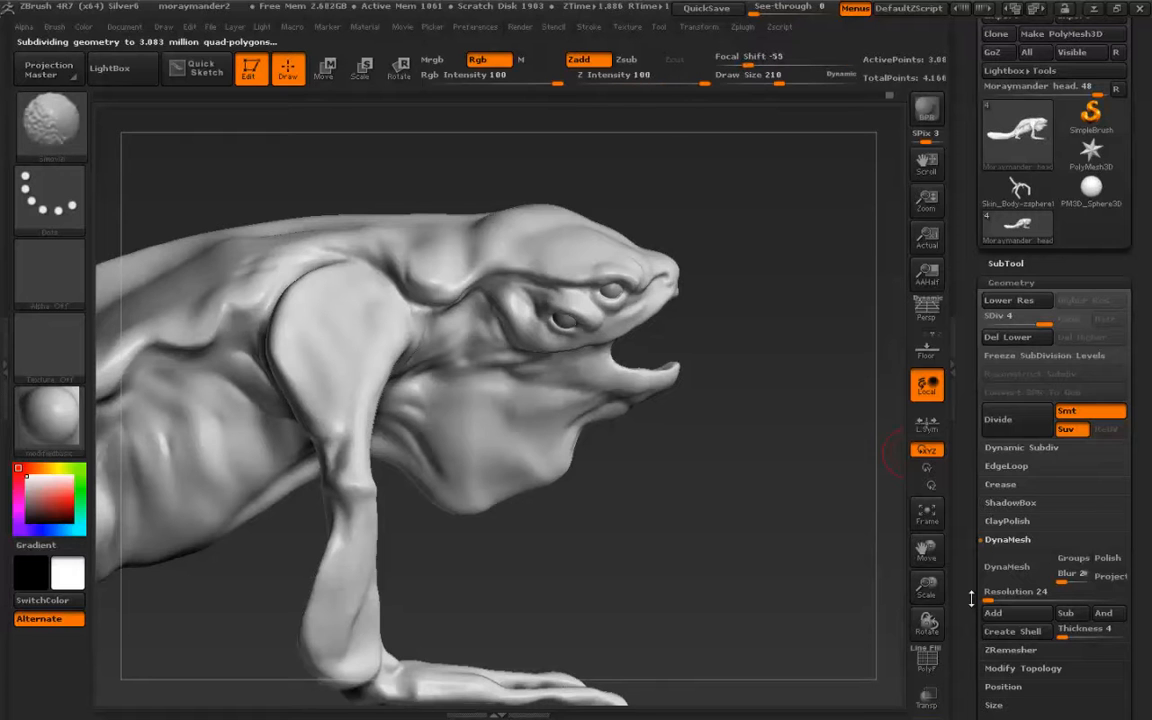
pyautogui.hotkey('shift', 'd')
pyautogui.hotkey('shift', 'd')
pyautogui.hotkey('shift', 'd')
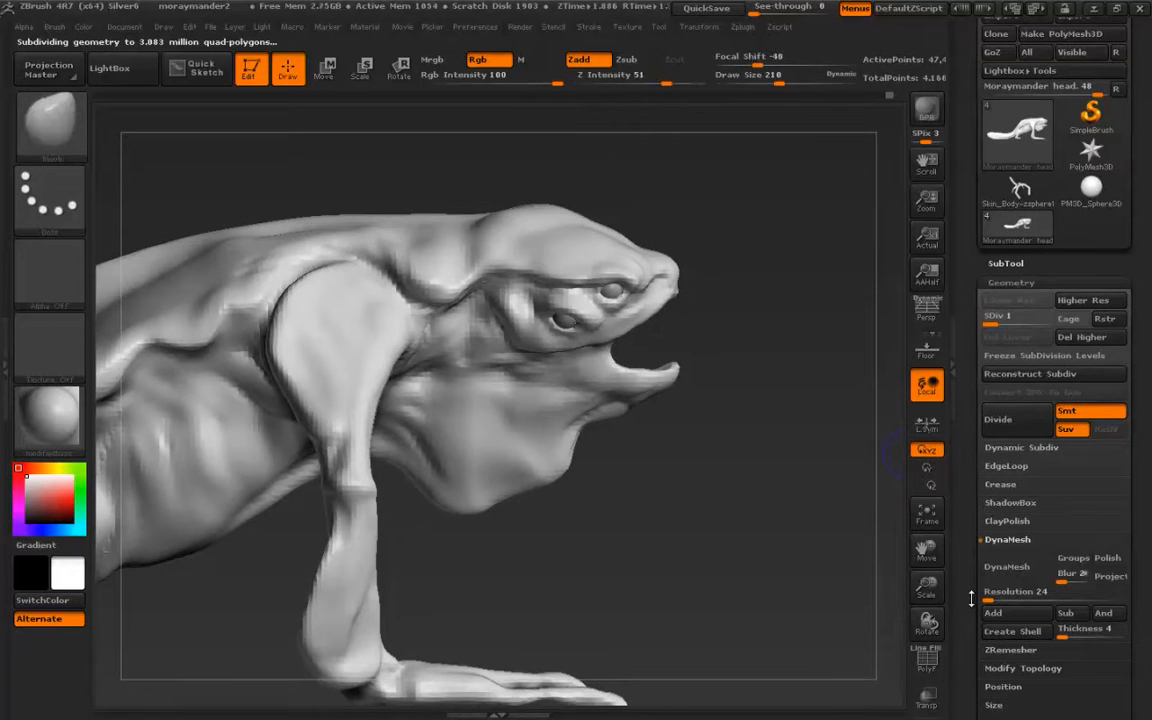
pyautogui.click(998, 360)
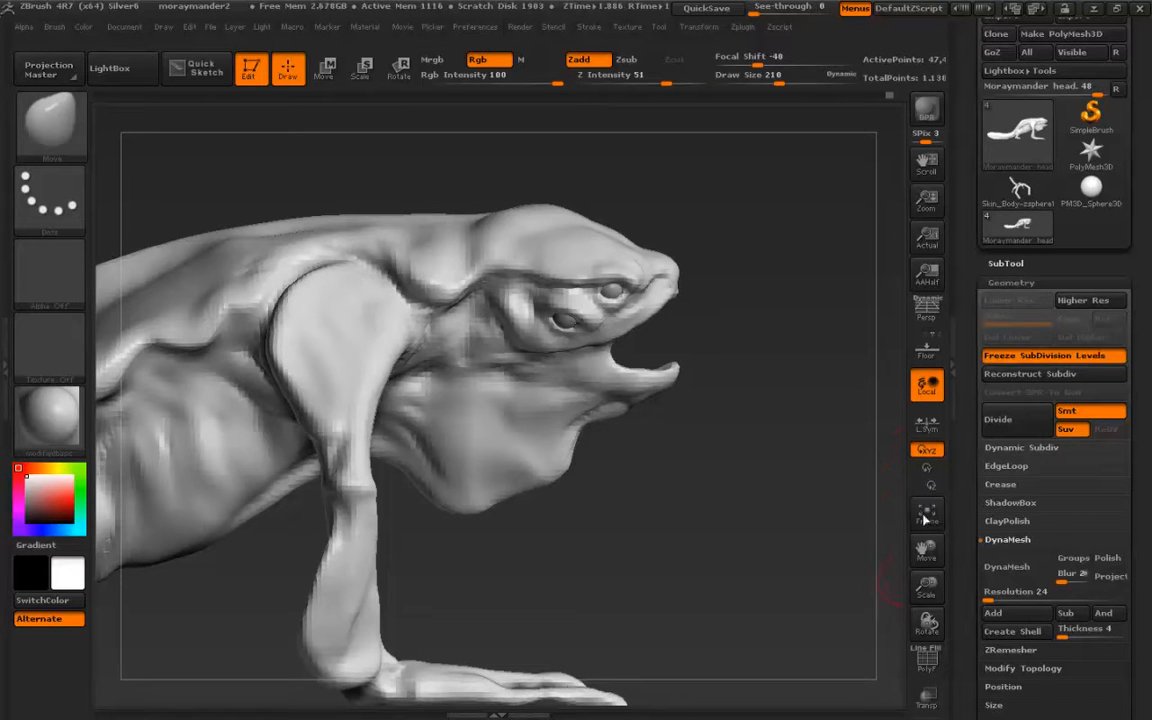
# Show the ZRemesher options for the body and the Project options for its subtool.
pyautogui.moveTo(970, 617); pyautogui.dragTo(972, 390)
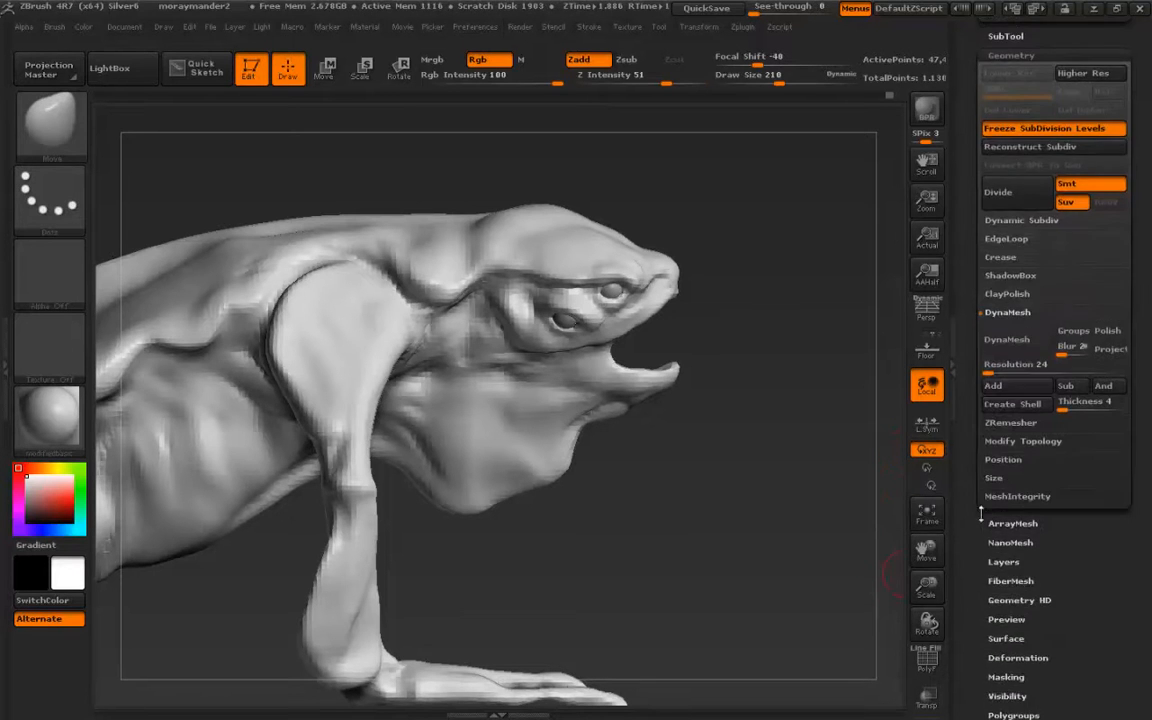
pyautogui.click(1008, 423)
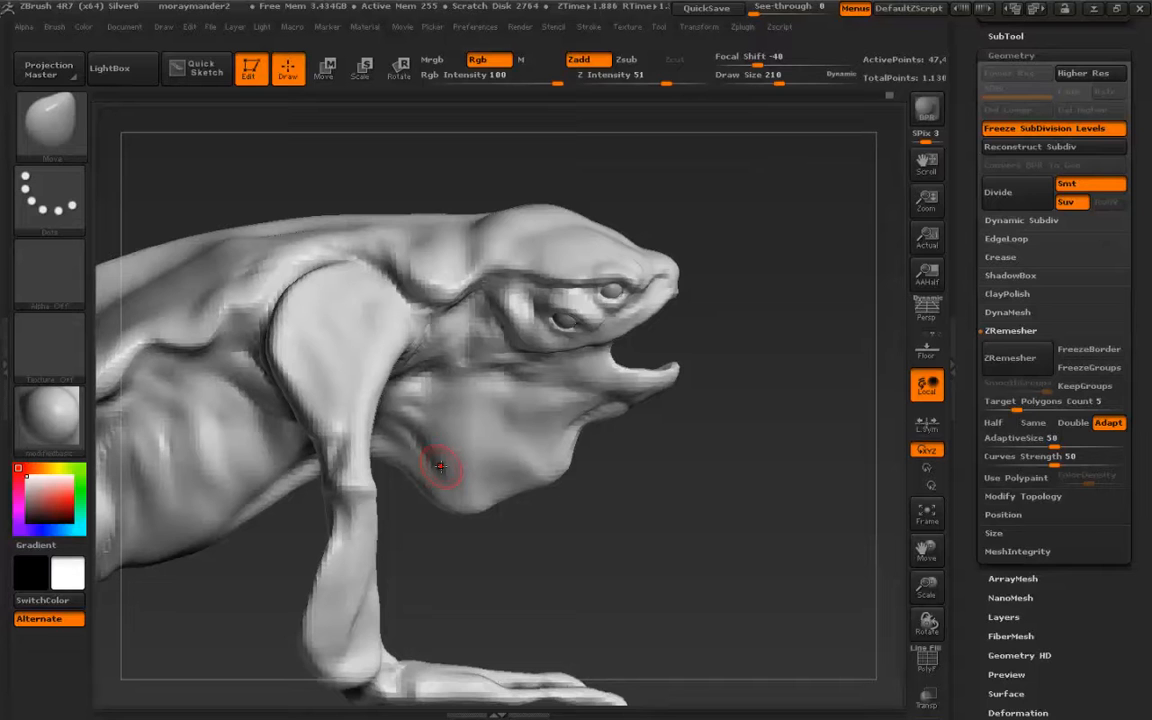
pyautogui.click(1004, 36)
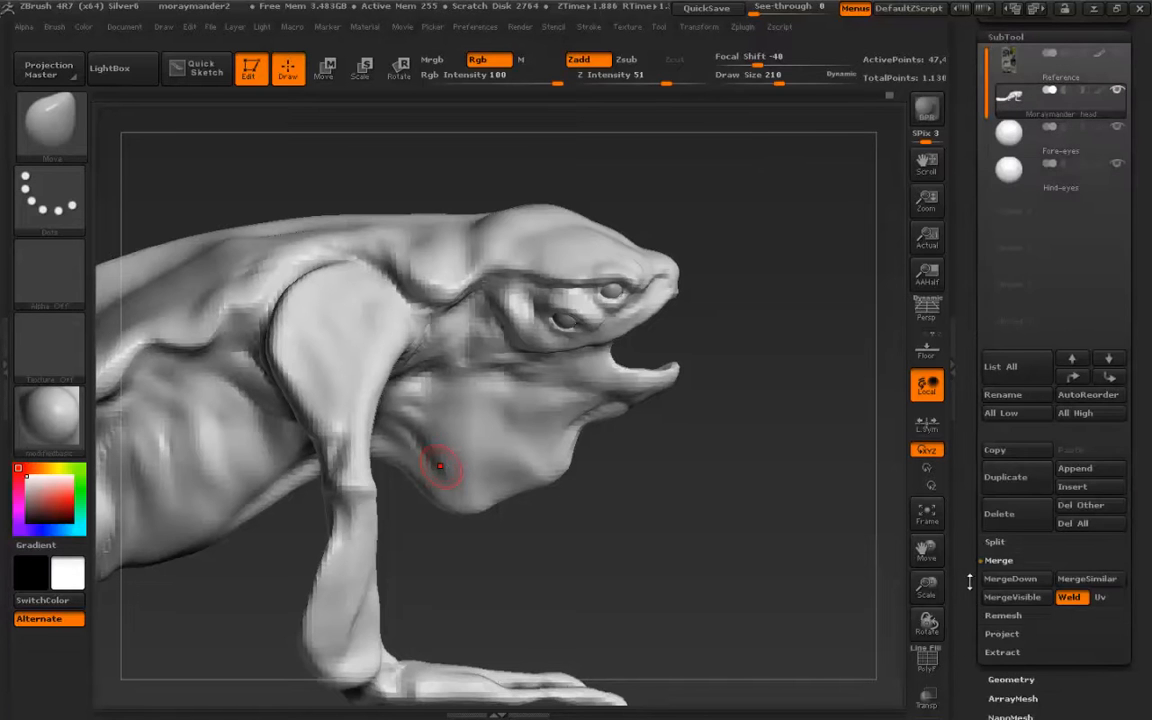
pyautogui.click(998, 635)
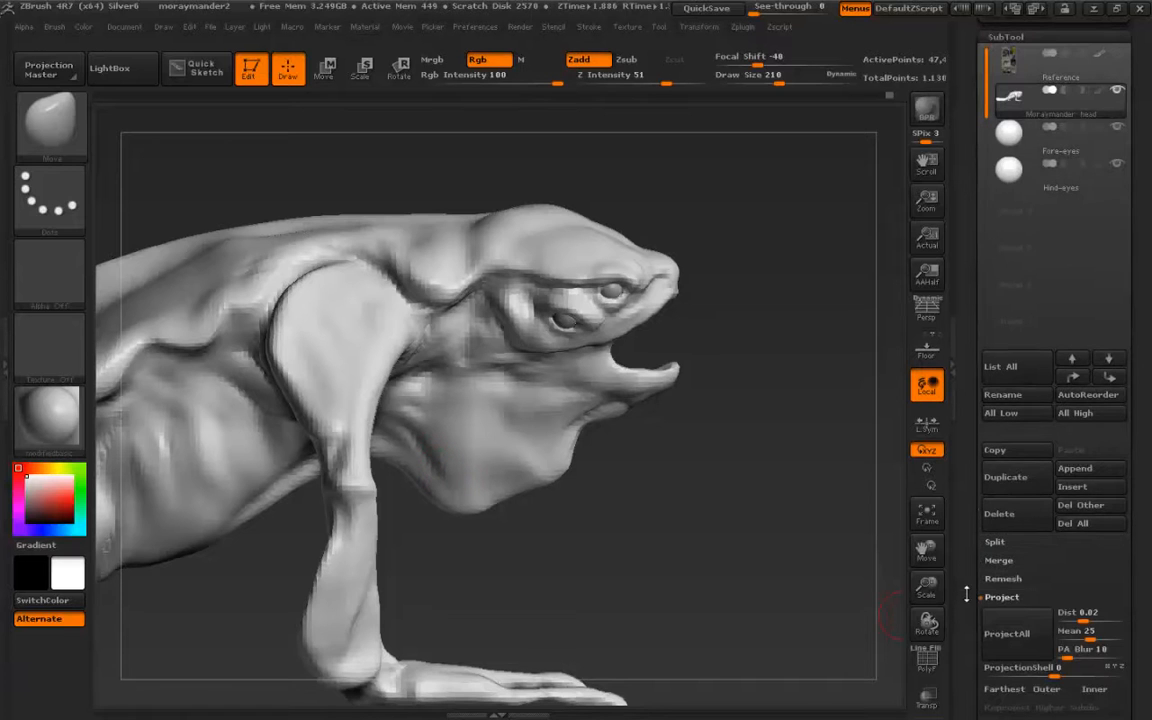
# Review the body and eye subtools together with the ProjectAll settings.
pyautogui.scroll(-3, 961, 559)
pyautogui.moveTo(972, 494); pyautogui.dragTo(970, 632)
pyautogui.moveTo(1009, 185)
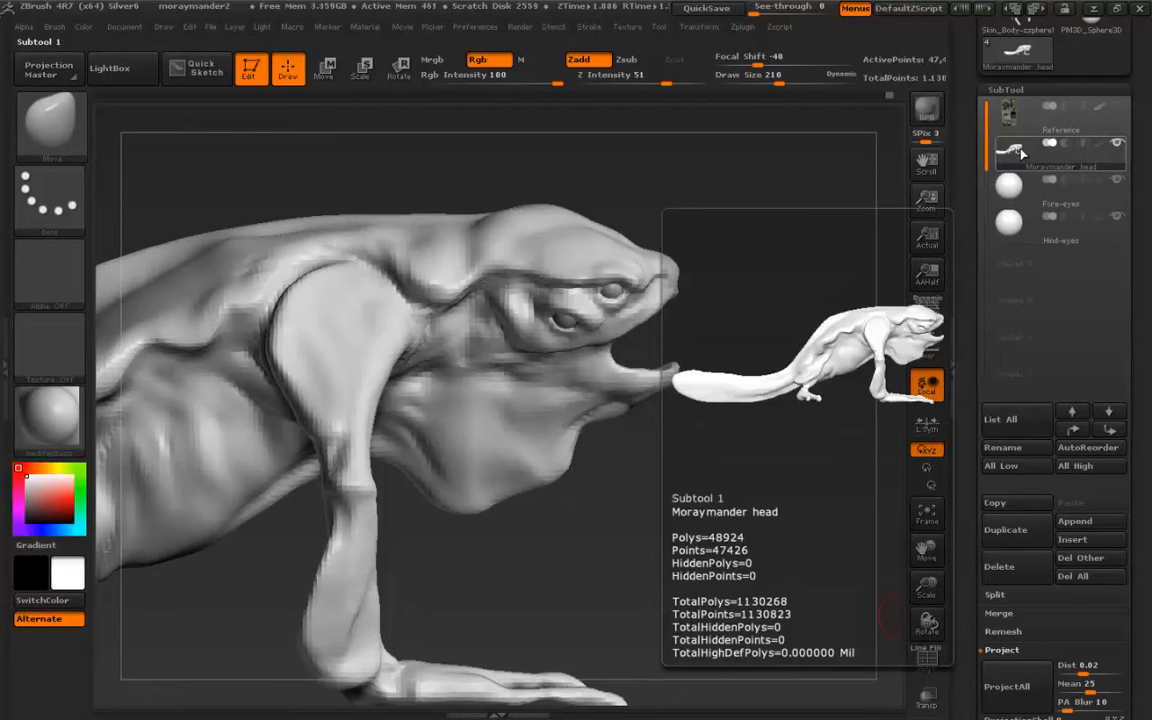
pyautogui.click(1015, 190)
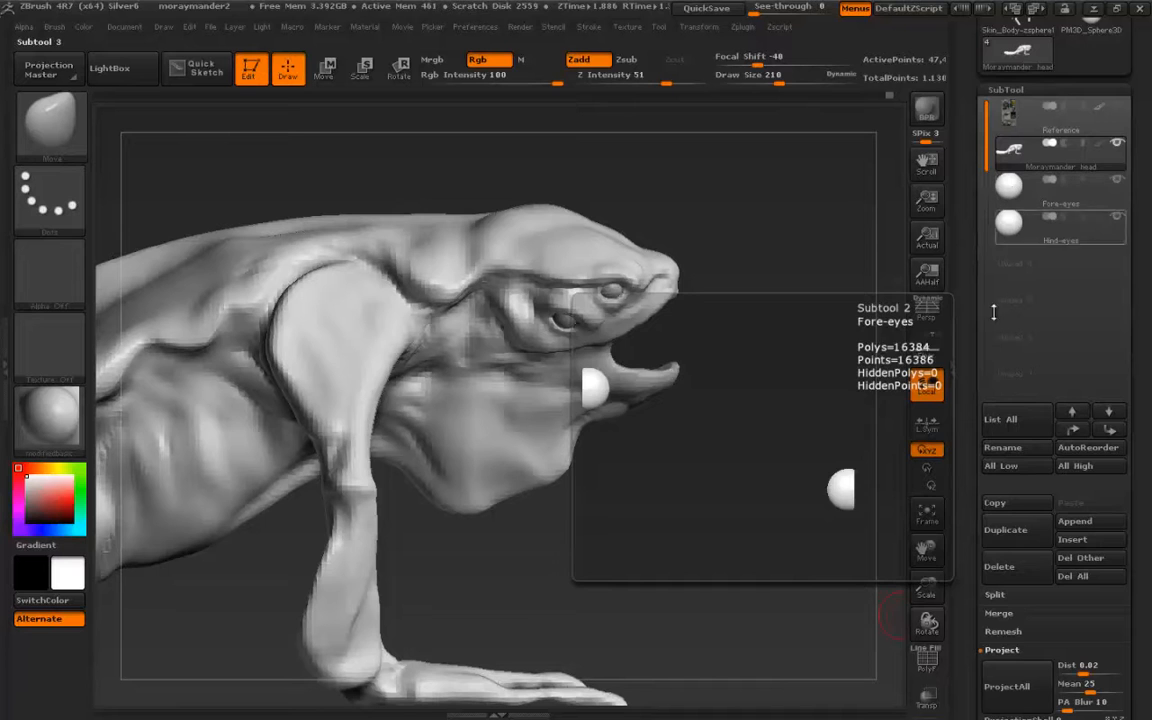
pyautogui.moveTo(970, 565); pyautogui.dragTo(972, 427)
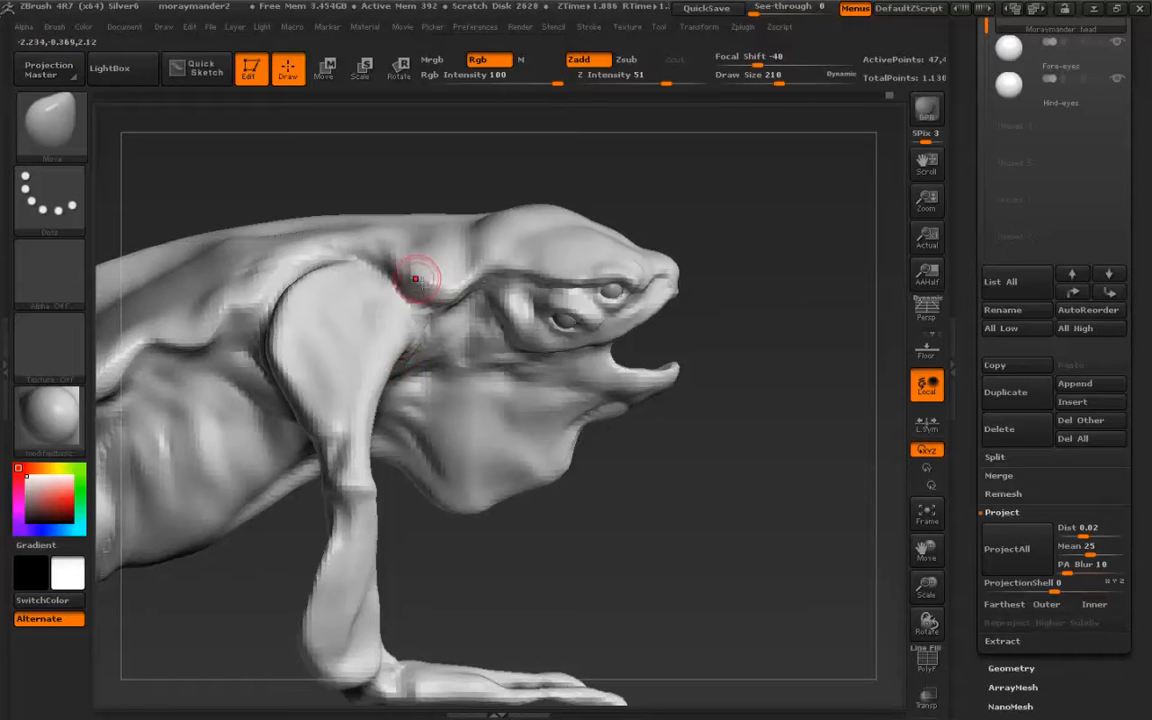
pyautogui.moveTo(480, 276); pyautogui.dragTo(563, 282)
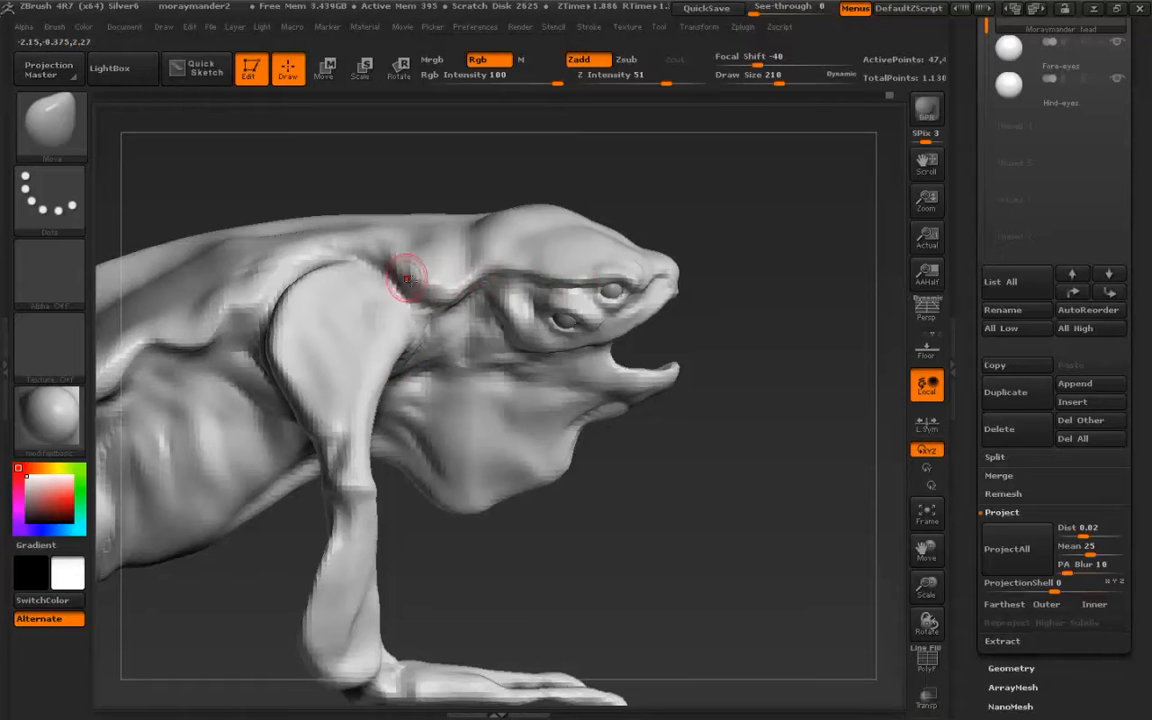